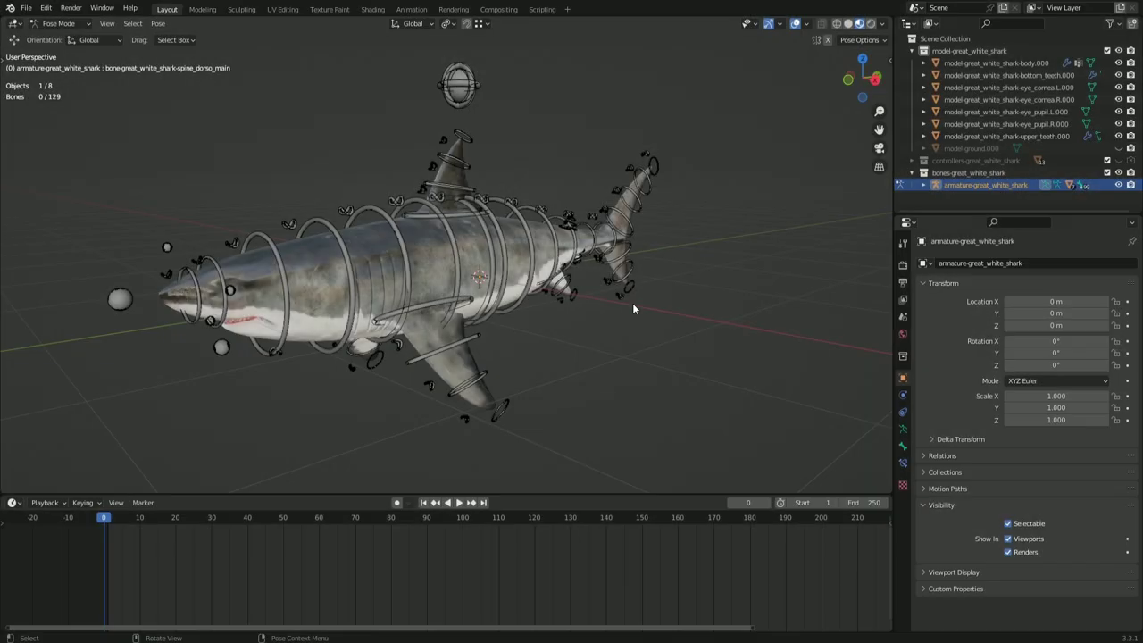
From a right side view, pull the jaw control down to open the mouth, then start rotating spine_dorso_4_ik
{"action": "mouse_move", "coordinate": [632, 303]}
{"action": "middle_mouse_down"}
{"action": "mouse_move", "coordinate": [544, 314]}
{"action": "mouse_move", "coordinate": [390, 299]}
{"action": "mouse_move", "coordinate": [38, 295]}
{"action": "mouse_move", "coordinate": [356, 289]}
{"action": "mouse_move", "coordinate": [521, 365]}
{"action": "mouse_move", "coordinate": [527, 343]}
{"action": "mouse_move", "coordinate": [347, 379]}
{"action": "middle_mouse_up"}
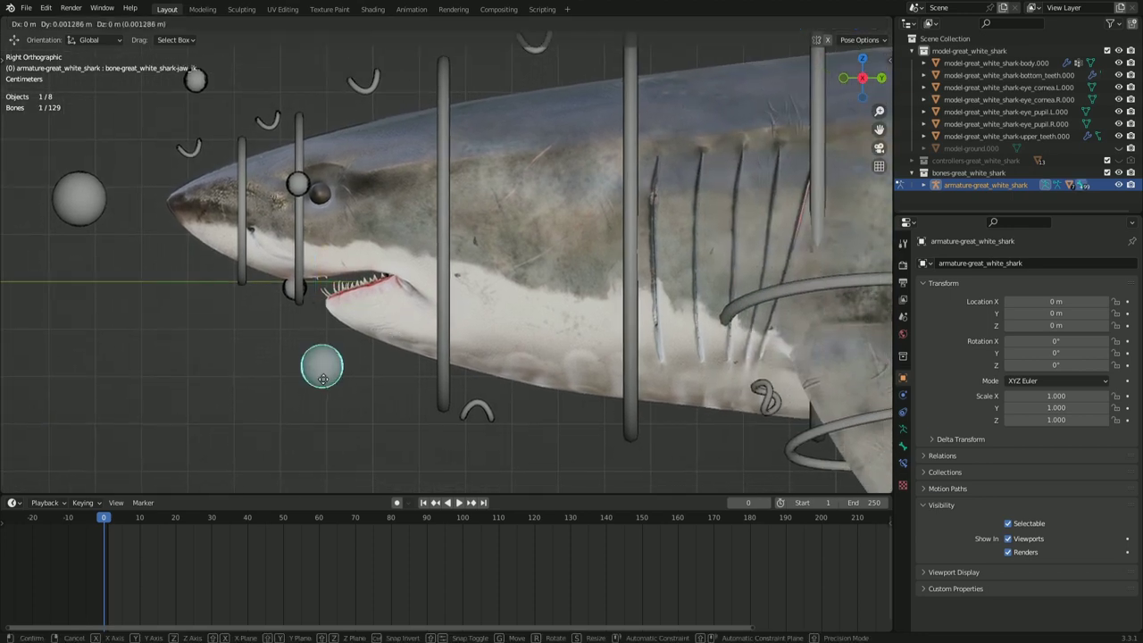
{"action": "mouse_move", "coordinate": [322, 379]}
{"action": "left_mouse_down"}
{"action": "mouse_move", "coordinate": [334, 423]}
{"action": "mouse_move", "coordinate": [316, 345]}
{"action": "mouse_move", "coordinate": [334, 408]}
{"action": "mouse_move", "coordinate": [324, 368]}
{"action": "left_mouse_up"}
{"action": "scroll", "coordinate": [430, 374], "scroll_direction": "down", "scroll_amount": 4}
{"action": "scroll", "coordinate": [304, 307], "scroll_direction": "up", "scroll_amount": 2}
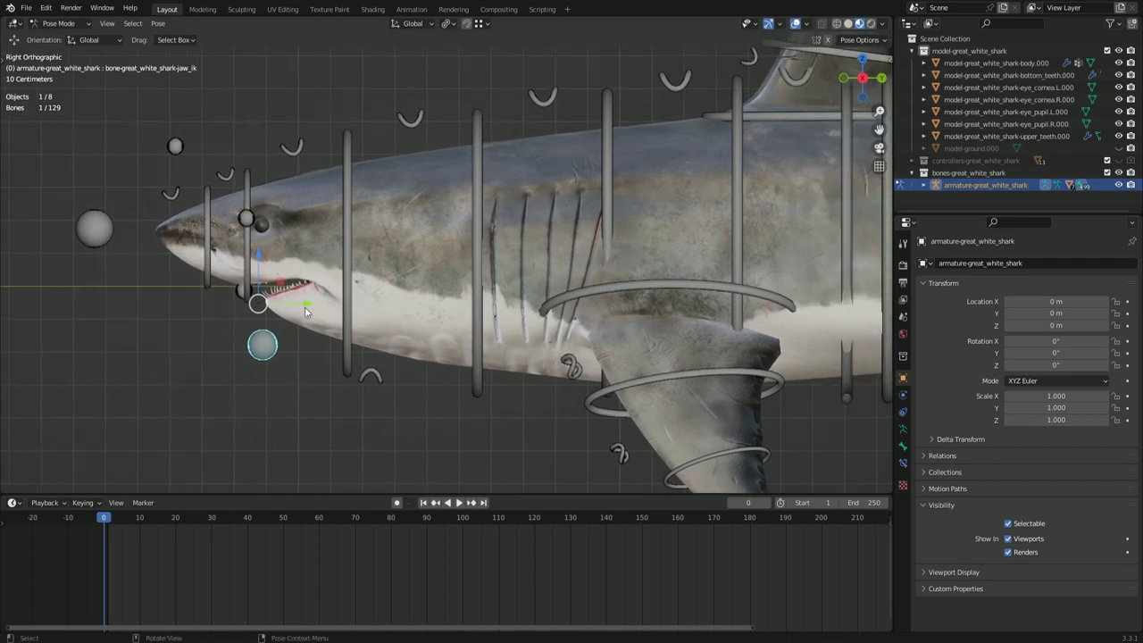
{"action": "key", "text": "r"}
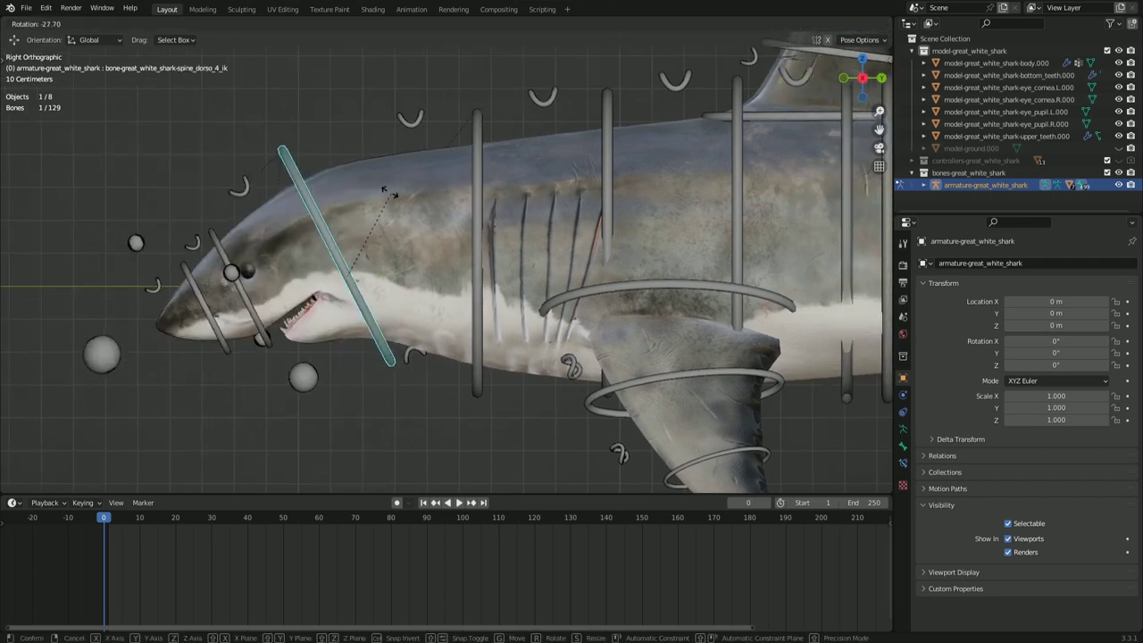
Cancel the head tilt and test-rotate spine_dorso_3 and spine_dorso_2, leaving both unchanged
{"action": "right_click", "coordinate": [476, 234]}
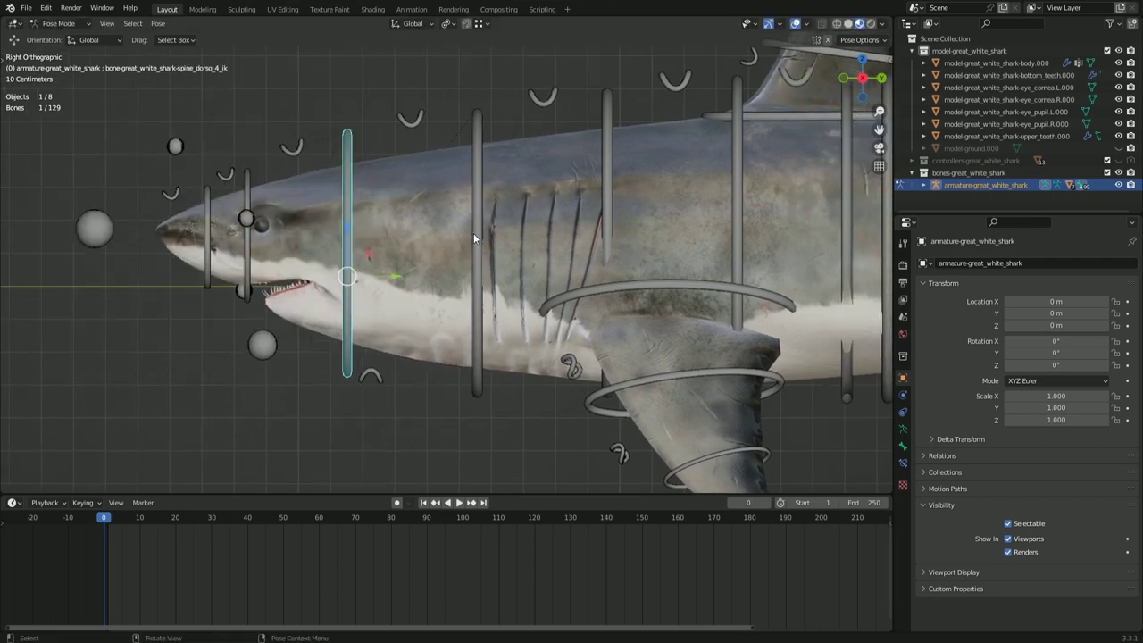
{"action": "left_click", "coordinate": [473, 233]}
{"action": "middle_click_drag", "start_coordinate": [532, 318], "coordinate": [425, 325], "text": "shift"}
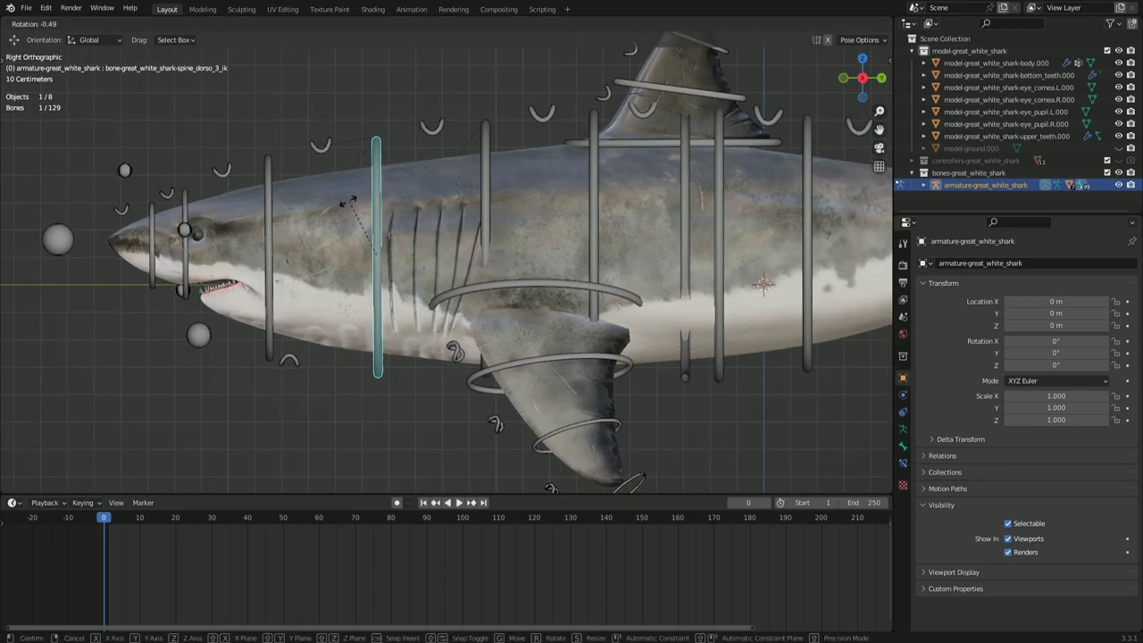
{"action": "key", "text": "r"}
{"action": "key", "text": "Escape"}
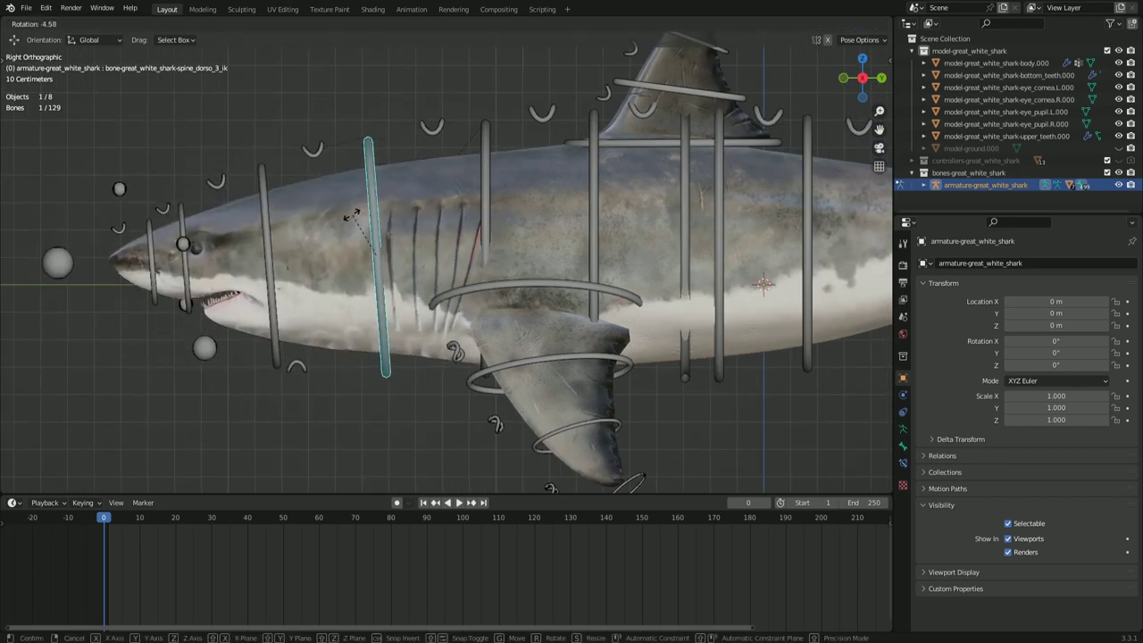
{"action": "left_click", "coordinate": [482, 189]}
{"action": "middle_click_drag", "start_coordinate": [555, 263], "coordinate": [466, 264], "text": "shift"}
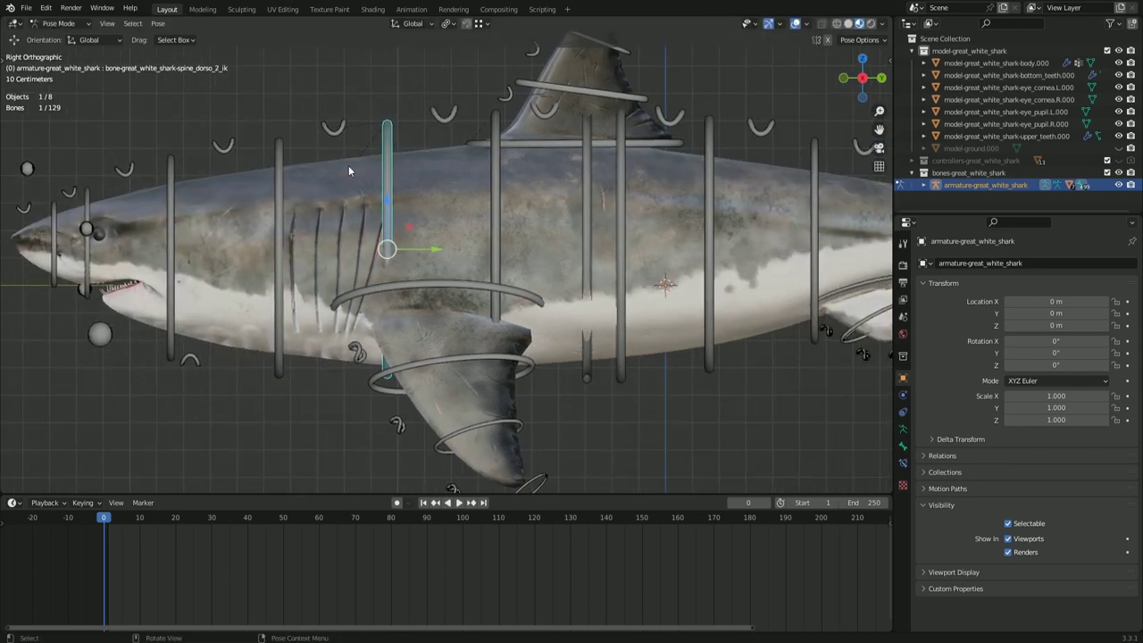
{"action": "key", "text": "r"}
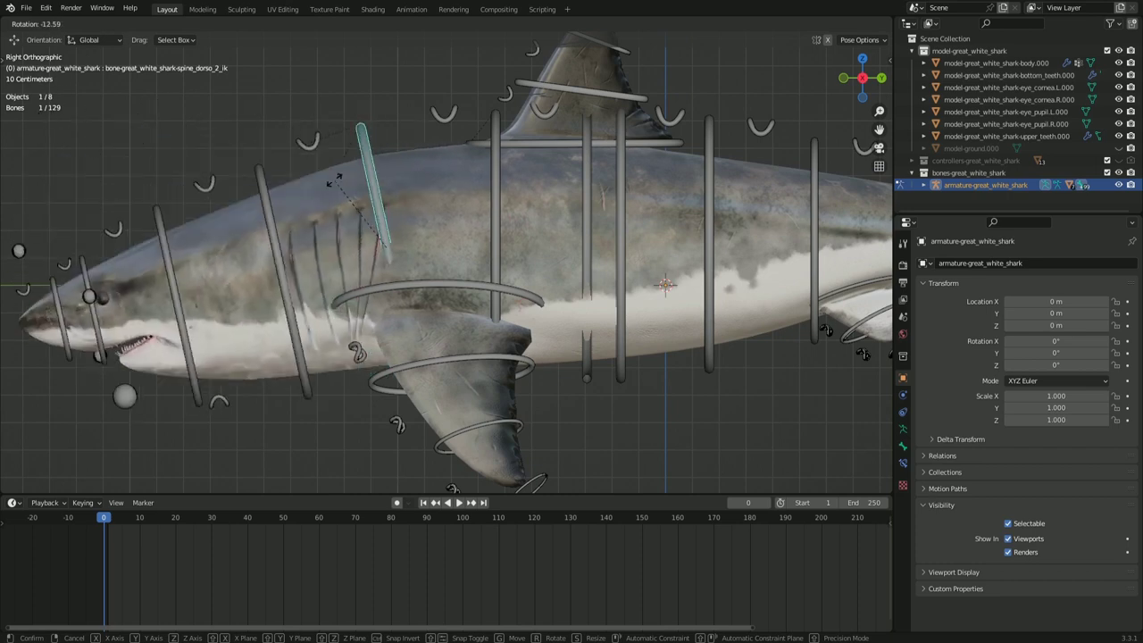
{"action": "key", "text": "Escape"}
Test-rotate spine_dorso_1 and spine_dorso_main, cancelling each to keep the front spine straight
{"action": "left_click", "coordinate": [487, 197]}
{"action": "middle_click_drag", "start_coordinate": [550, 275], "coordinate": [457, 277], "text": "shift"}
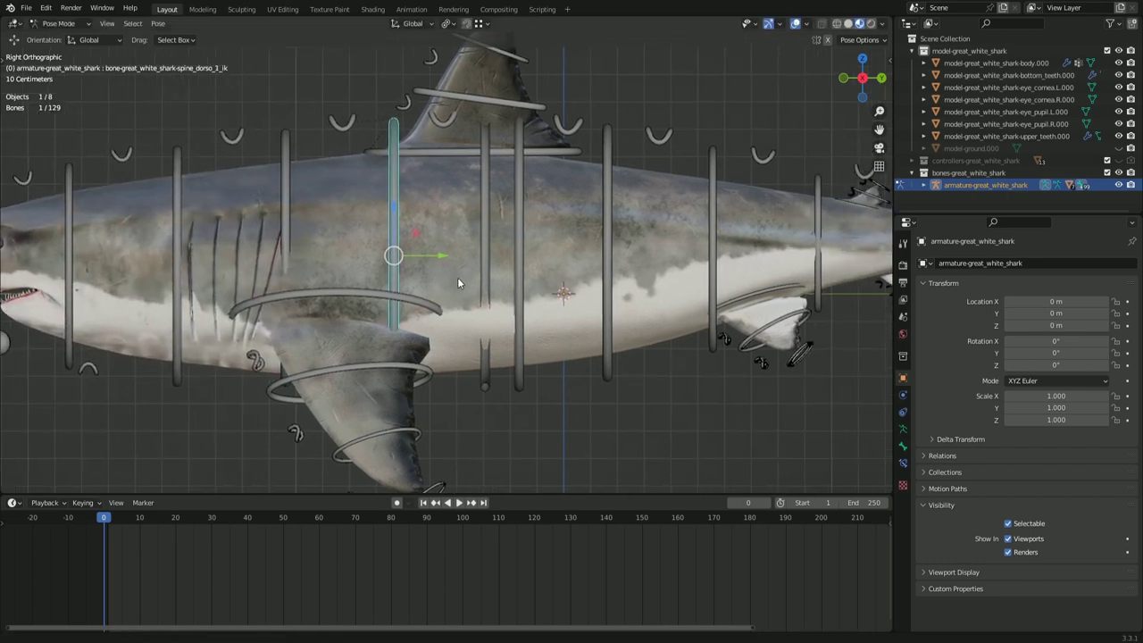
{"action": "key", "text": "r"}
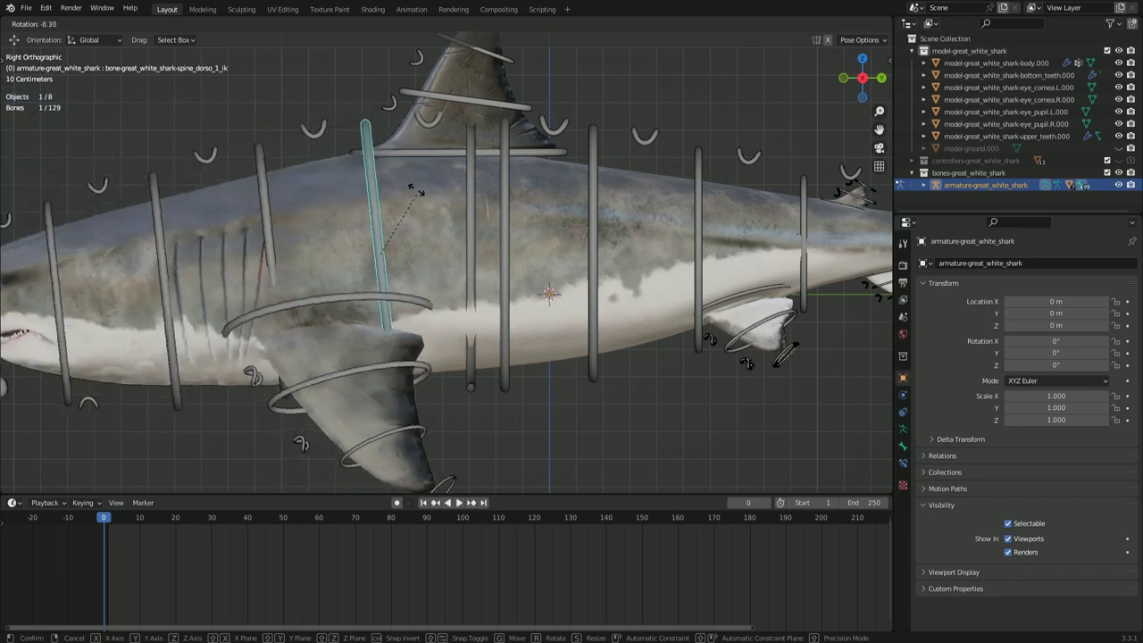
{"action": "key", "text": "Escape"}
{"action": "scroll", "coordinate": [450, 200], "scroll_direction": "down", "scroll_amount": 3}
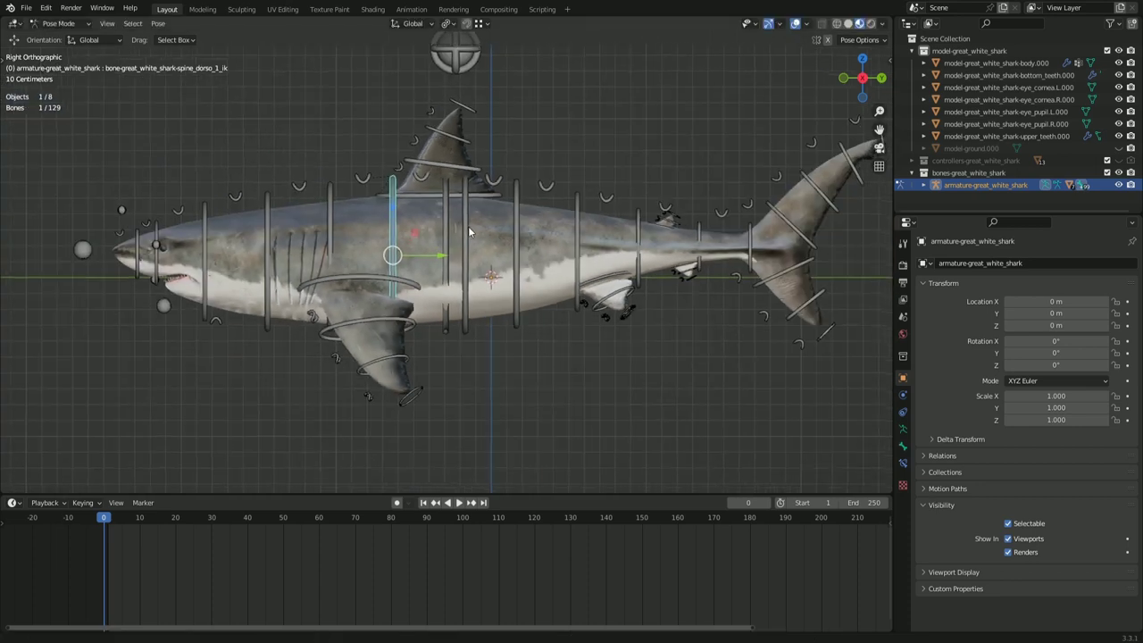
{"action": "key", "text": "r"}
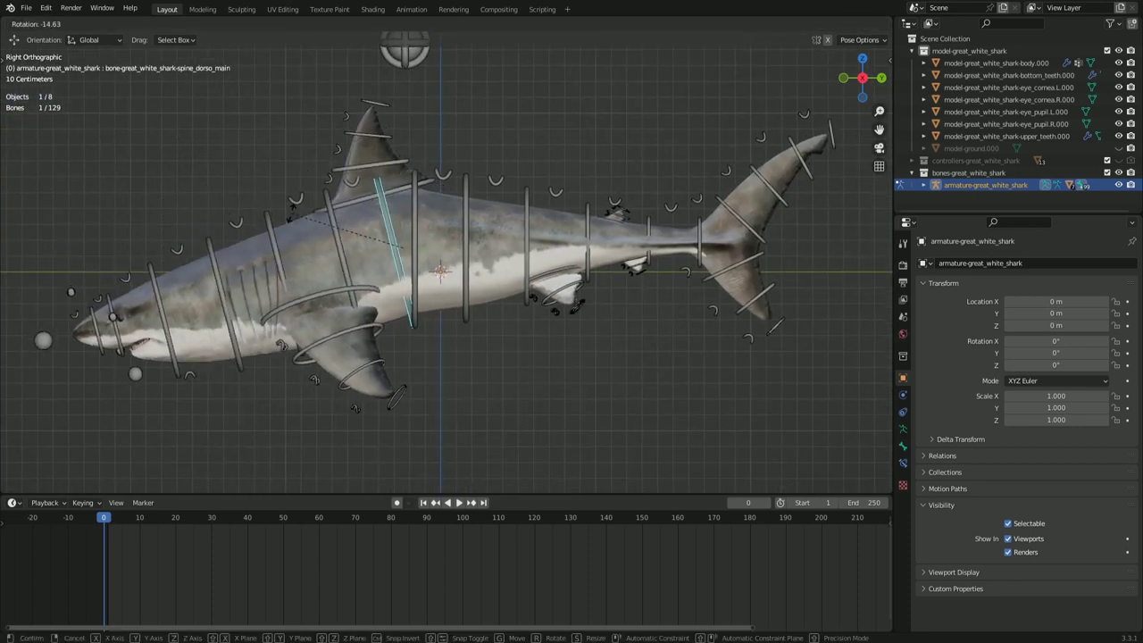
{"action": "key", "text": "Escape"}
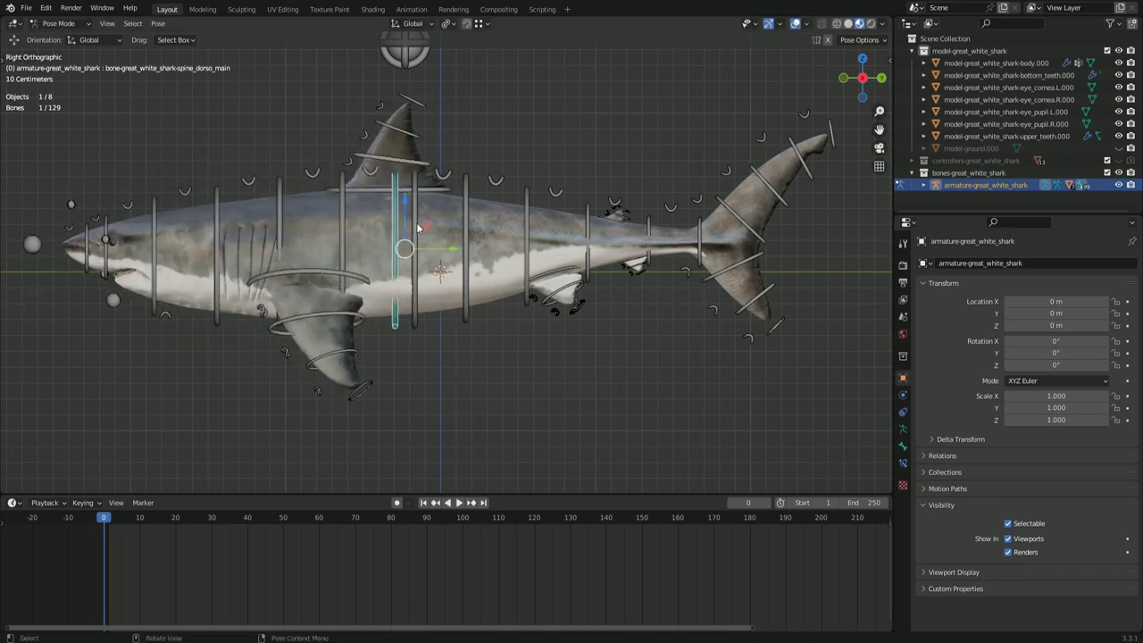
Bend the tail upward at spine_caudal_main, spine_caudal_2_ik and spine_caudal_3_ik
{"action": "key", "text": "r"}
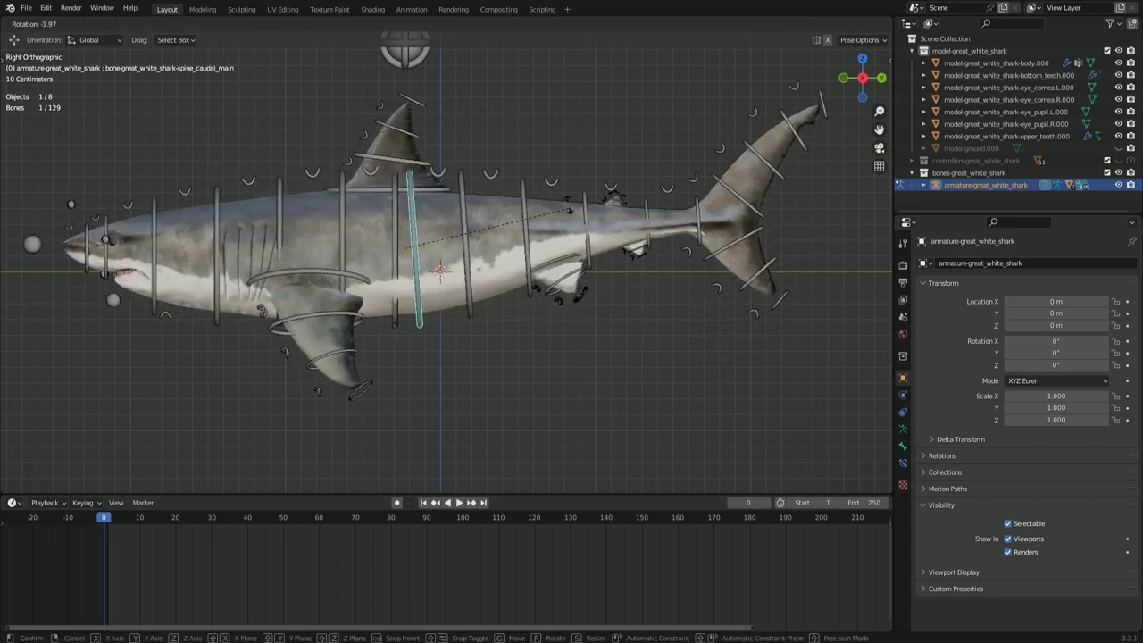
{"action": "left_click", "coordinate": [563, 257]}
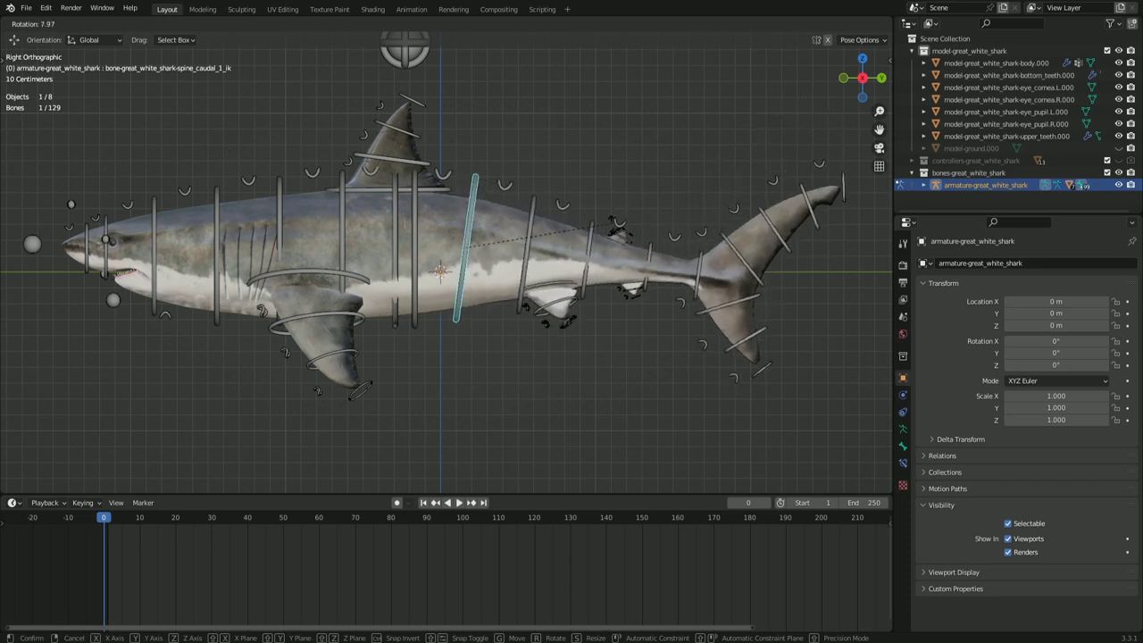
{"action": "right_click", "coordinate": [534, 237]}
{"action": "key", "text": "r"}
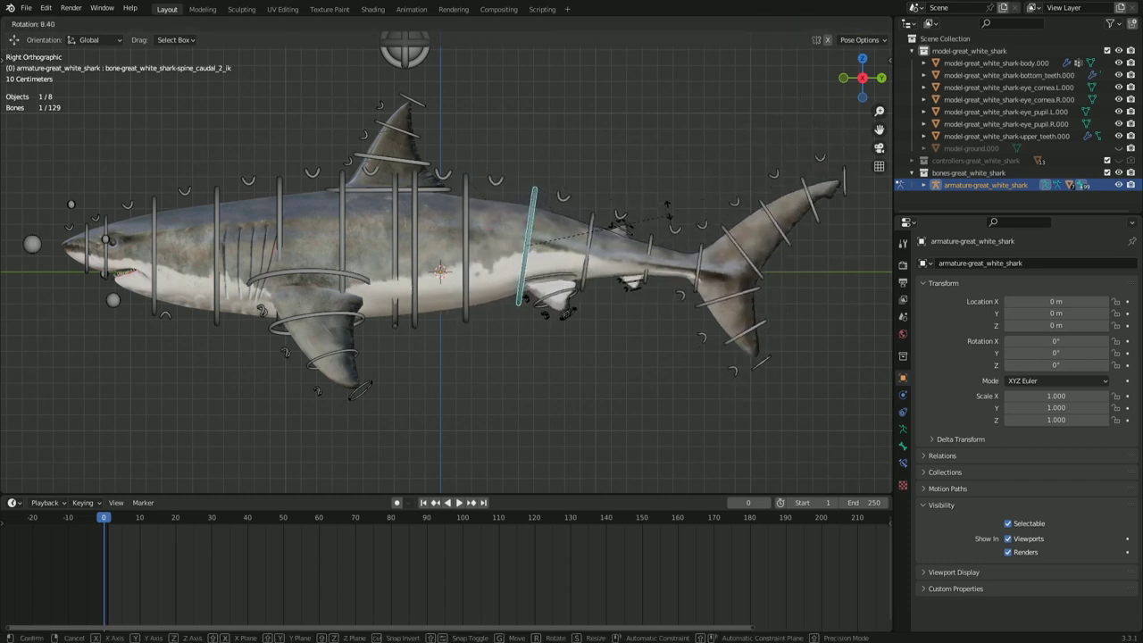
{"action": "left_click", "coordinate": [613, 220]}
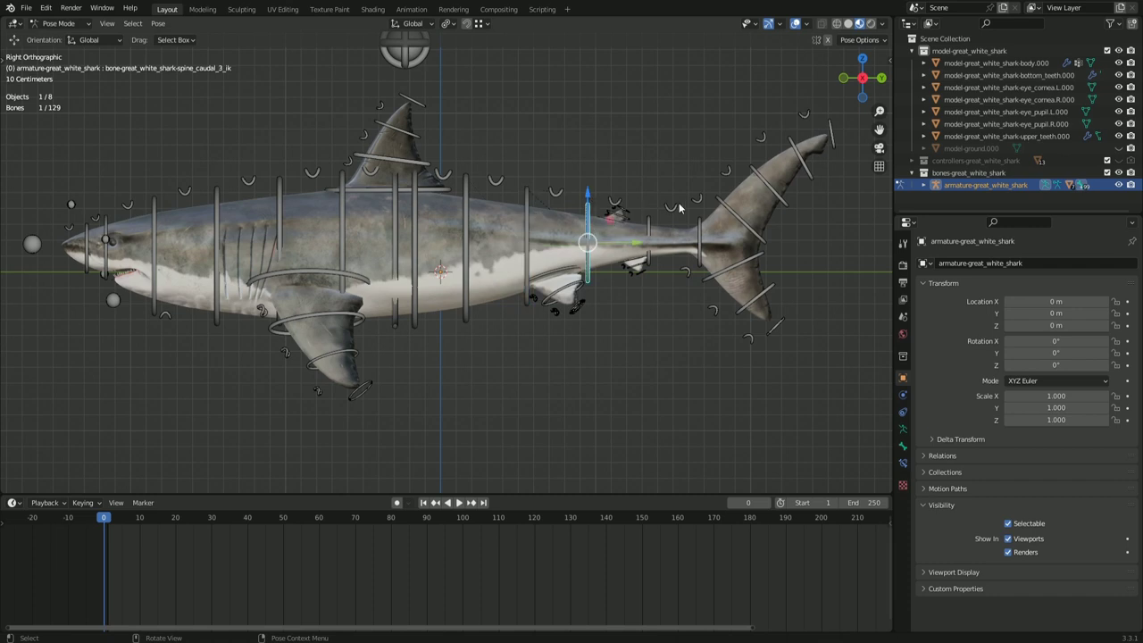
{"action": "key", "text": "r"}
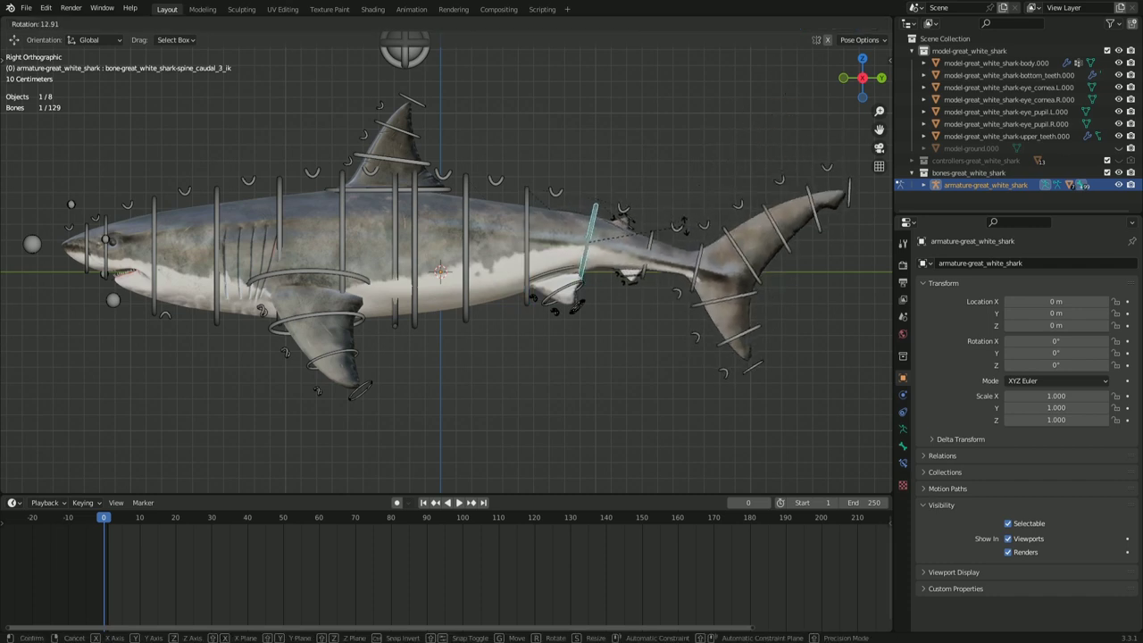
{"action": "left_click", "coordinate": [683, 224]}
Continue the tail curve by bending spine_caudal_4_ik and spine_caudal_5_ik
{"action": "left_click", "coordinate": [650, 225]}
{"action": "key", "text": "r"}
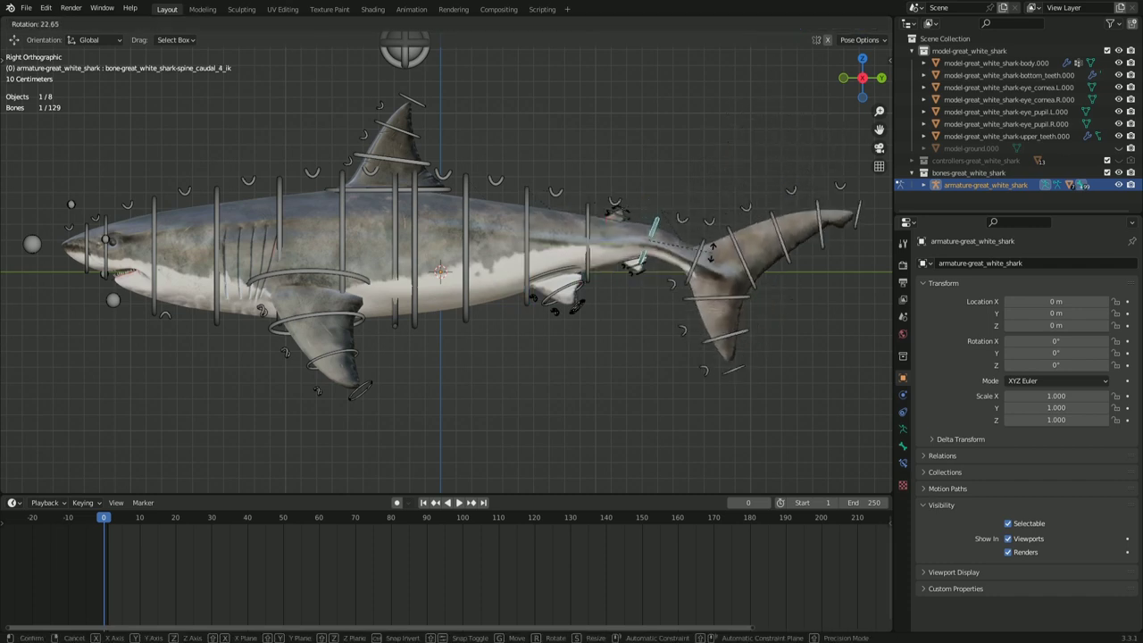
{"action": "left_click", "coordinate": [706, 234]}
{"action": "left_click", "coordinate": [701, 239]}
{"action": "key", "text": "r"}
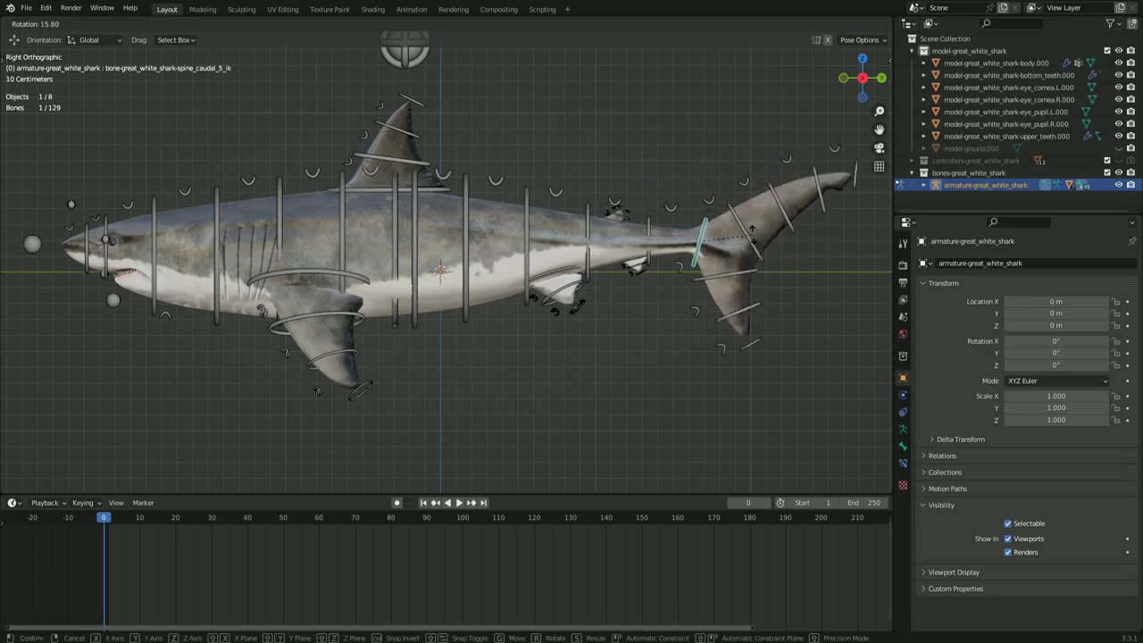
{"action": "left_click", "coordinate": [701, 316]}
{"action": "key", "text": "KP_Decimal"}
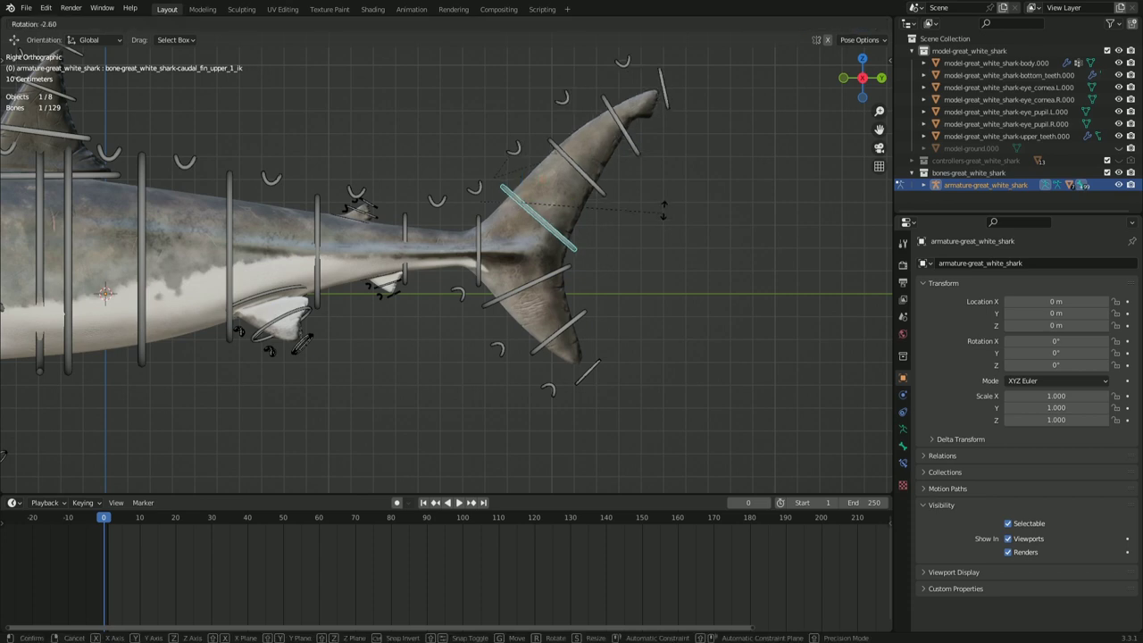
Confirm the caudal_fin_upper IK rotation, curling the tail's upper lobe
{"action": "left_click", "coordinate": [603, 197]}
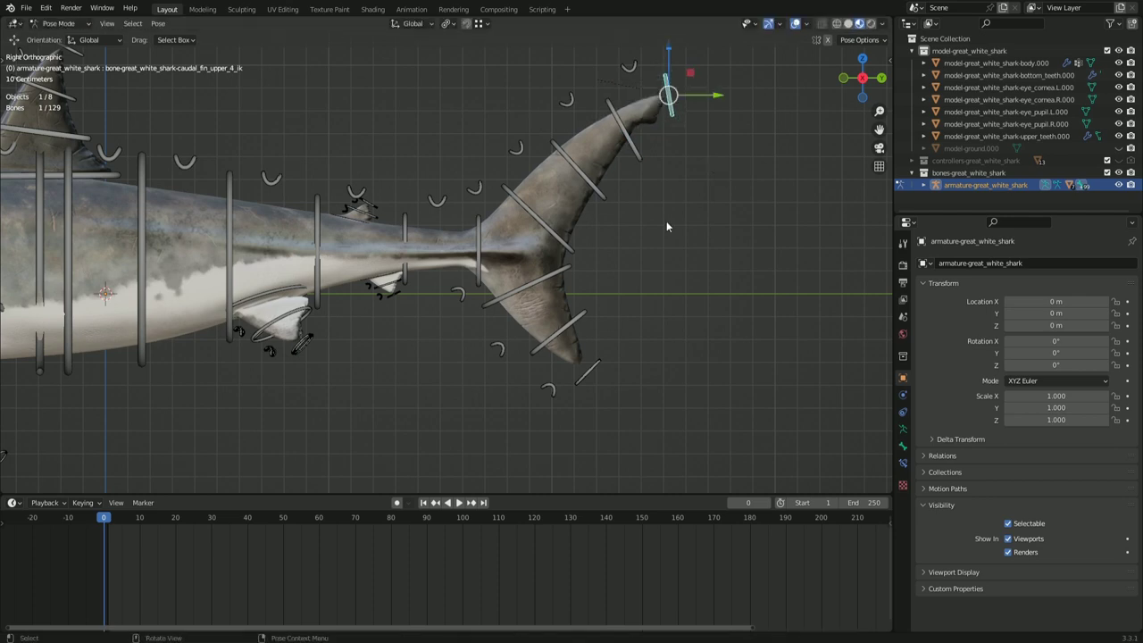
{"action": "mouse_move", "coordinate": [666, 221]}
{"action": "middle_mouse_down", "text": "shift"}
{"action": "mouse_move", "coordinate": [418, 229]}
{"action": "mouse_move", "coordinate": [521, 222]}
{"action": "middle_mouse_up", "text": "shift"}
{"action": "scroll", "coordinate": [361, 243], "scroll_direction": "down", "scroll_amount": 3}
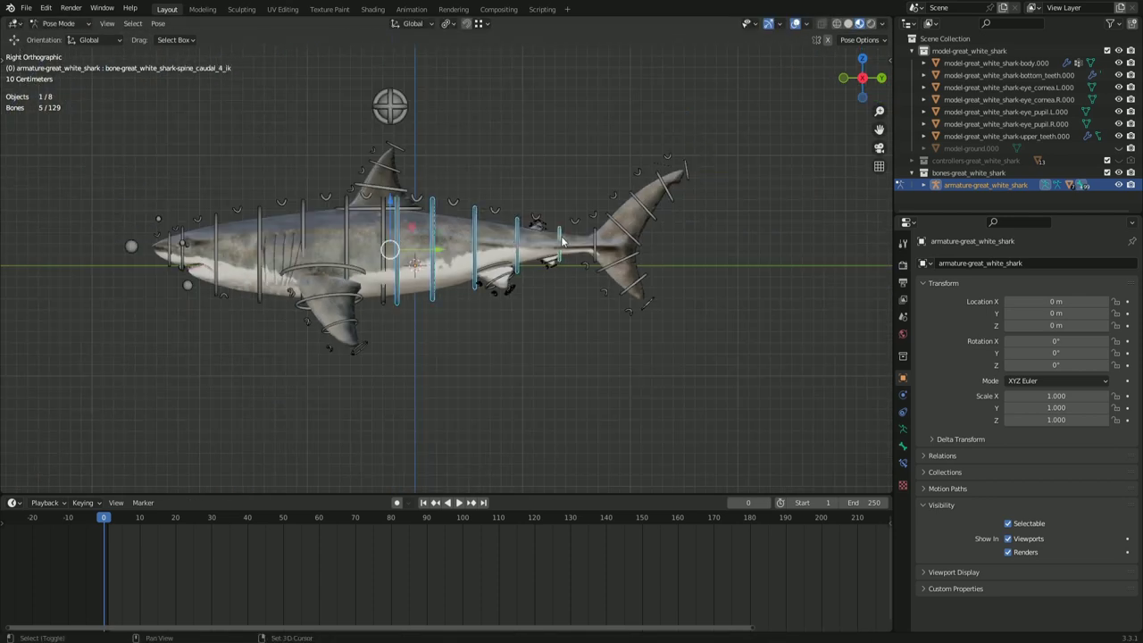
Try a sideways bend of the body bones from a top view, then cancel it
{"action": "key", "text": "r"}
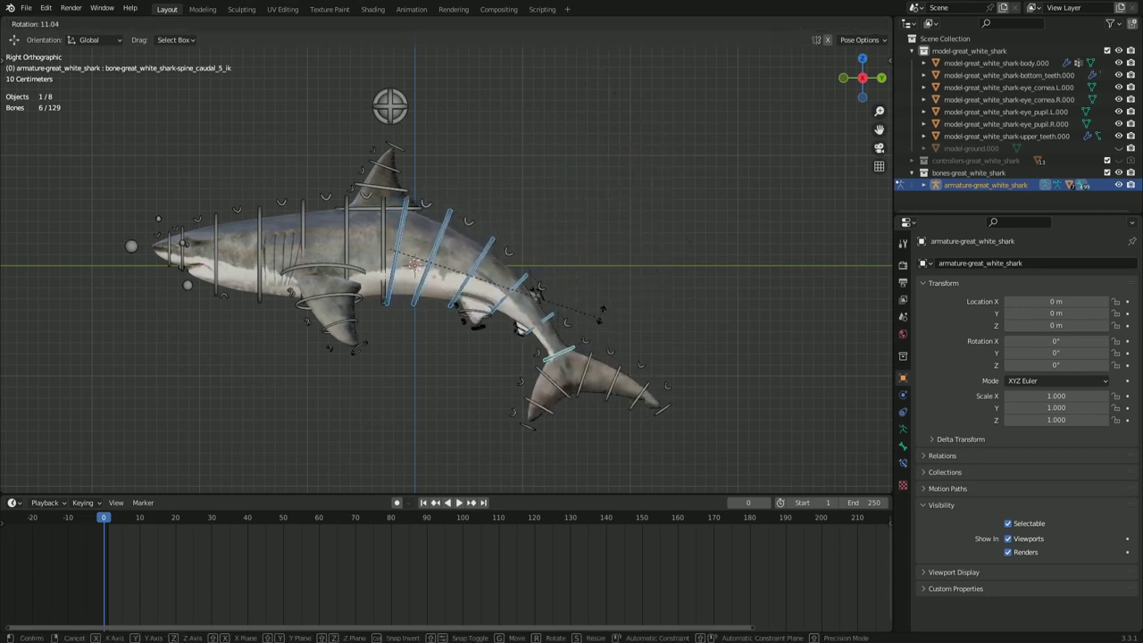
{"action": "middle_click_drag", "start_coordinate": [465, 223], "coordinate": [490, 372]}
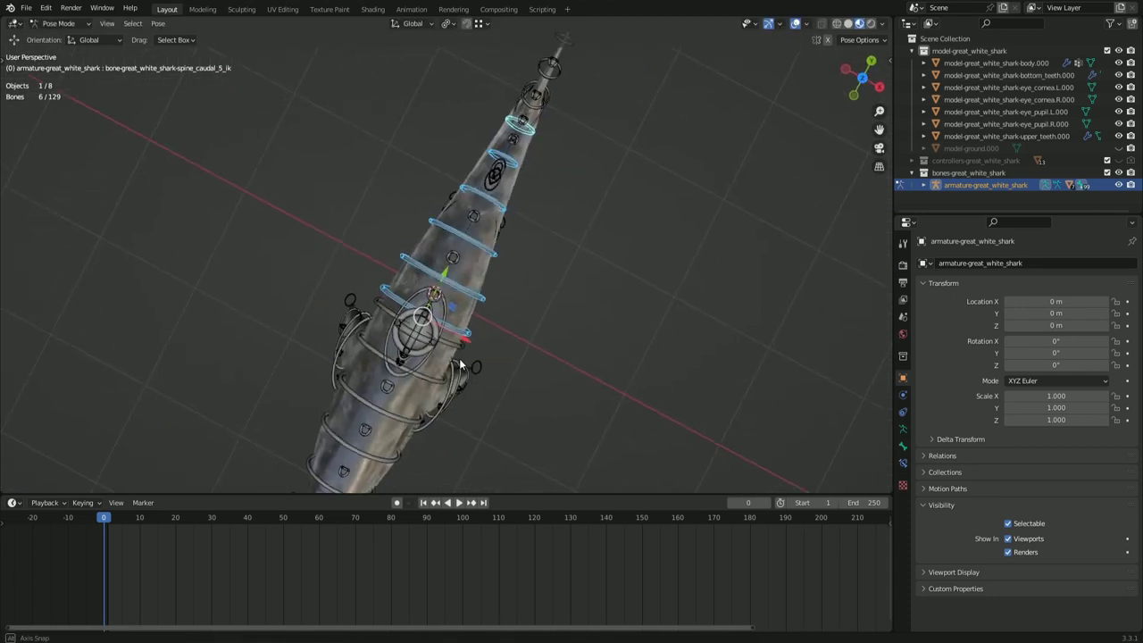
{"action": "key", "text": "r"}
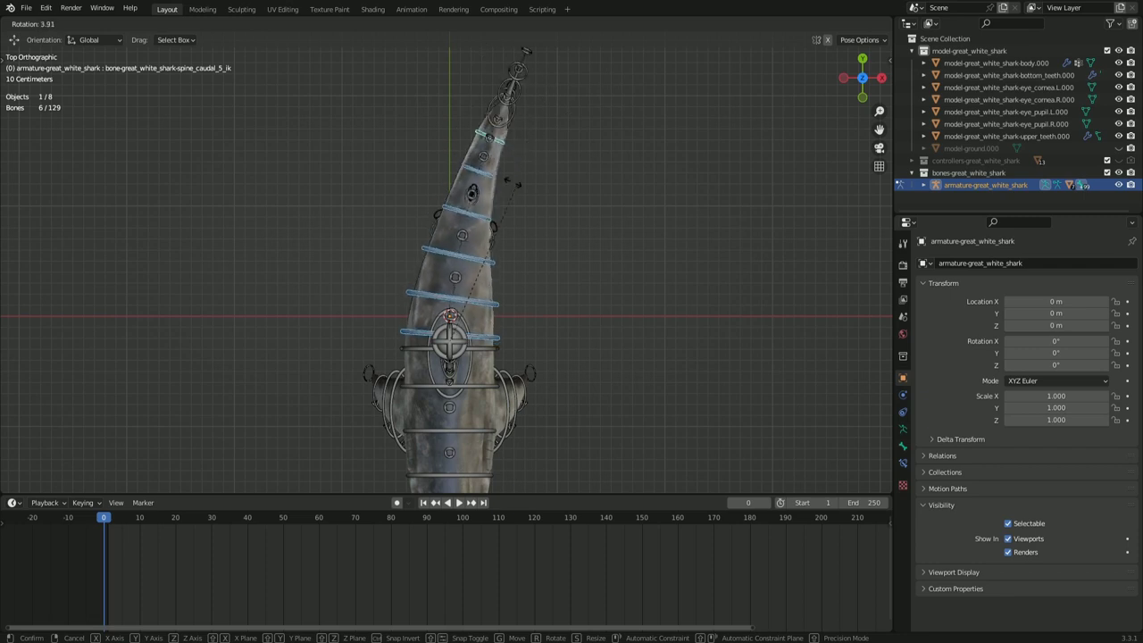
{"action": "key", "text": "Escape"}
{"action": "key", "text": "KP_3"}
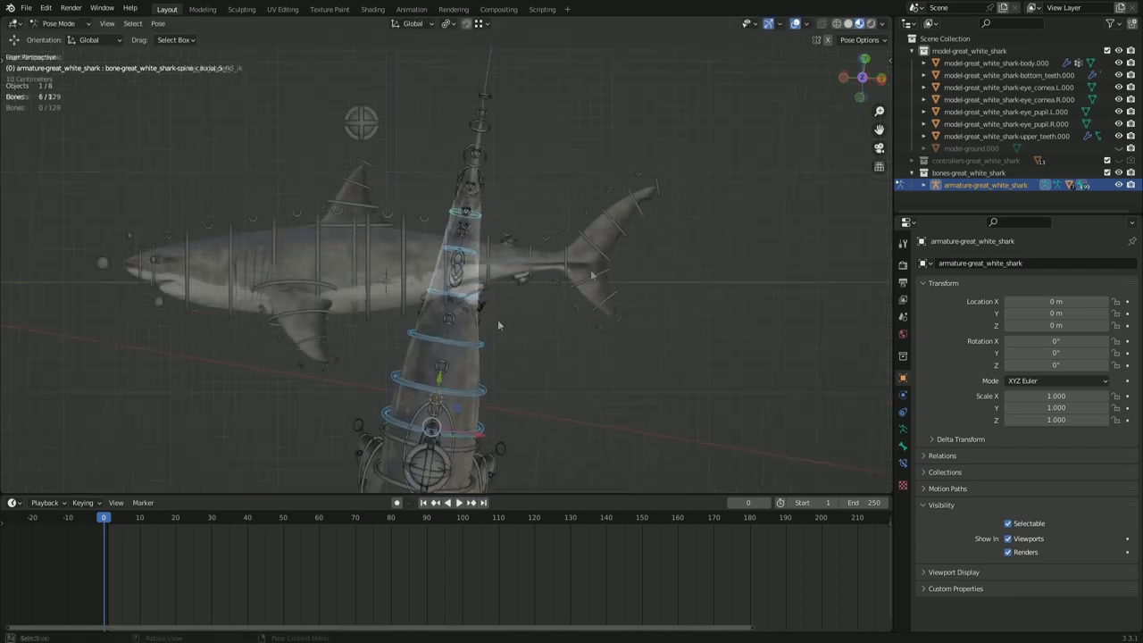
Select the caudal fin bones and rotate them -28.8° about the global Z axis
{"action": "left_click", "coordinate": [606, 236]}
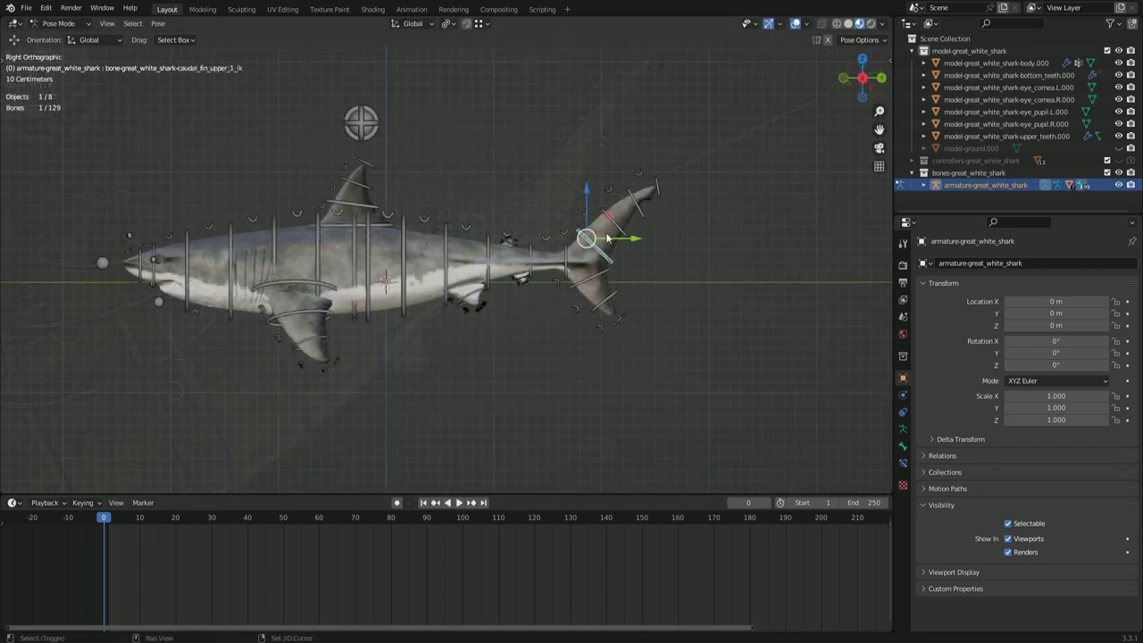
{"action": "left_click", "coordinate": [610, 299], "text": "ctrl"}
{"action": "middle_click_drag", "start_coordinate": [610, 299], "coordinate": [543, 312]}
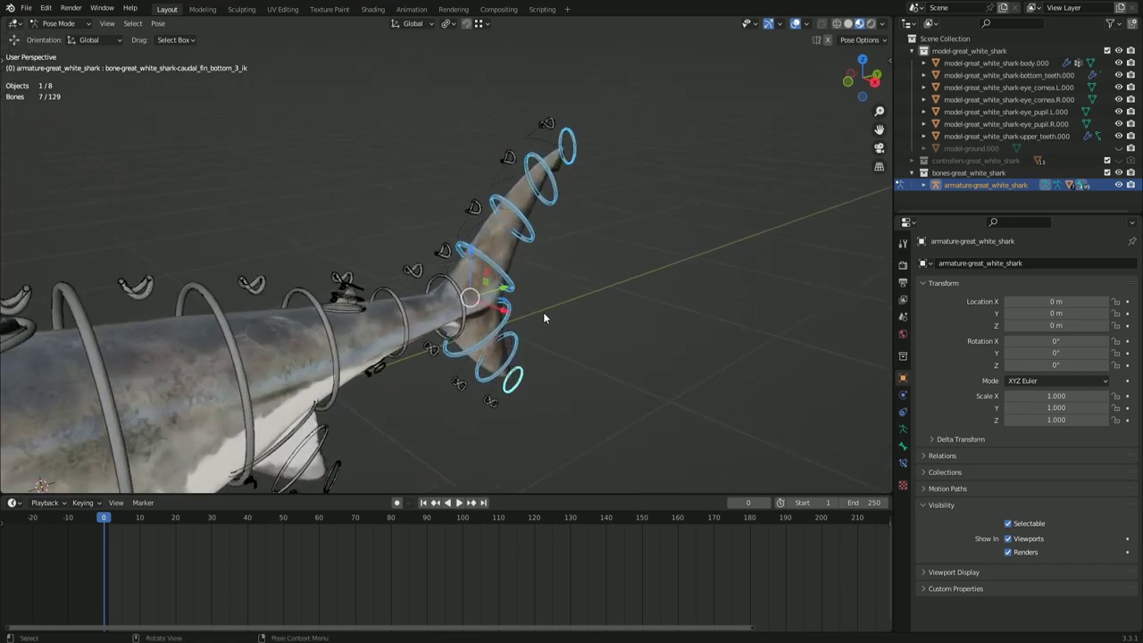
{"action": "left_click", "coordinate": [518, 328]}
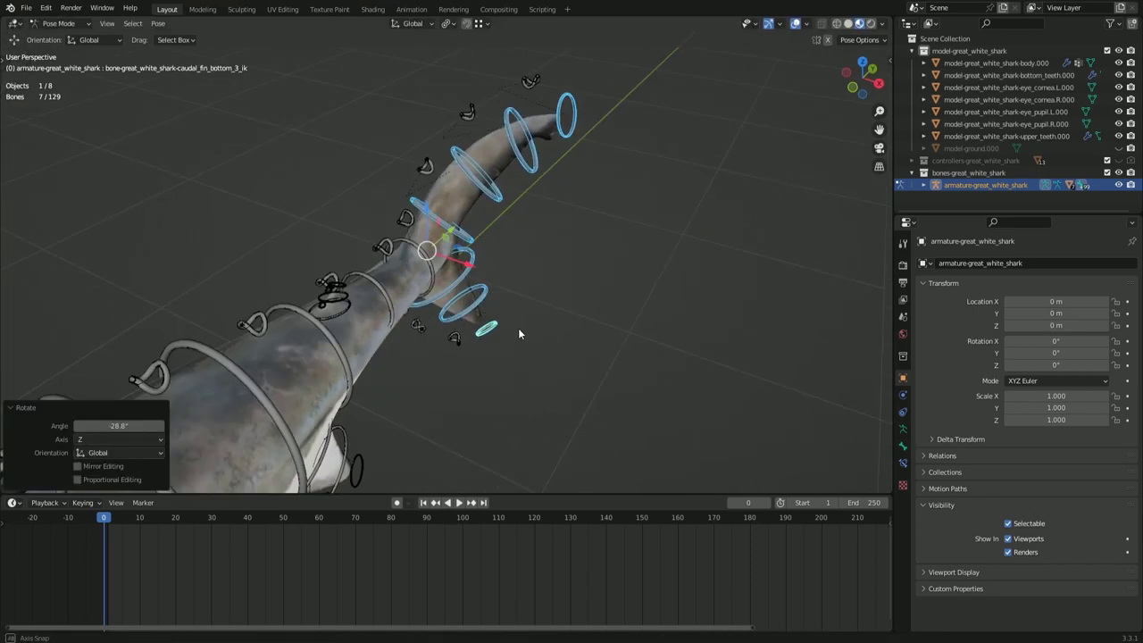
{"action": "key", "text": "KP_7"}
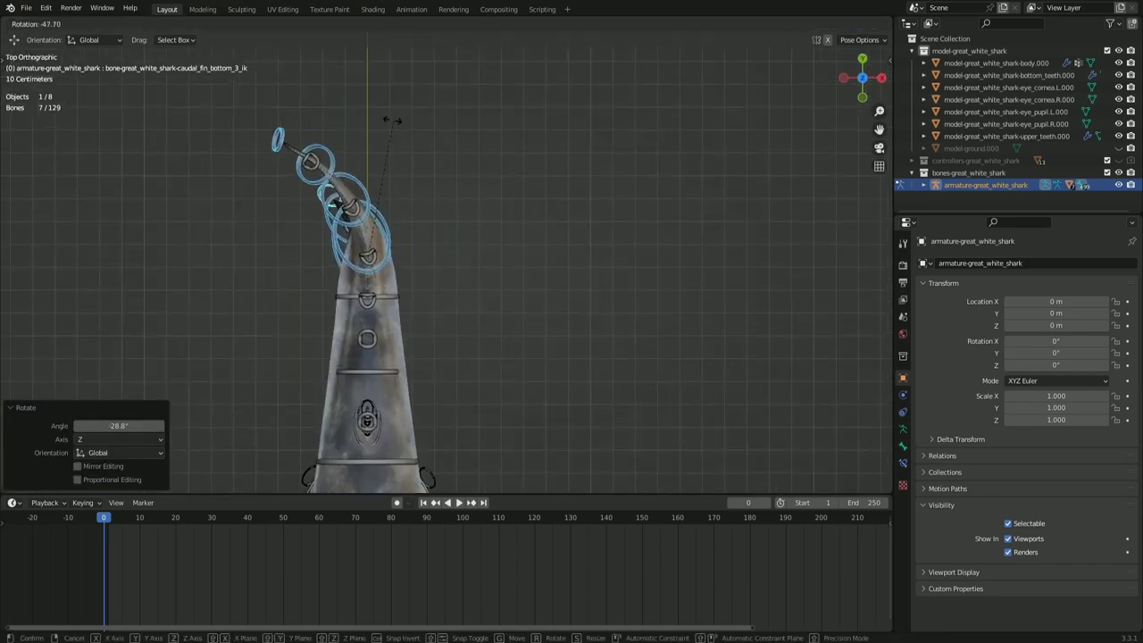
{"action": "left_click", "coordinate": [474, 327]}
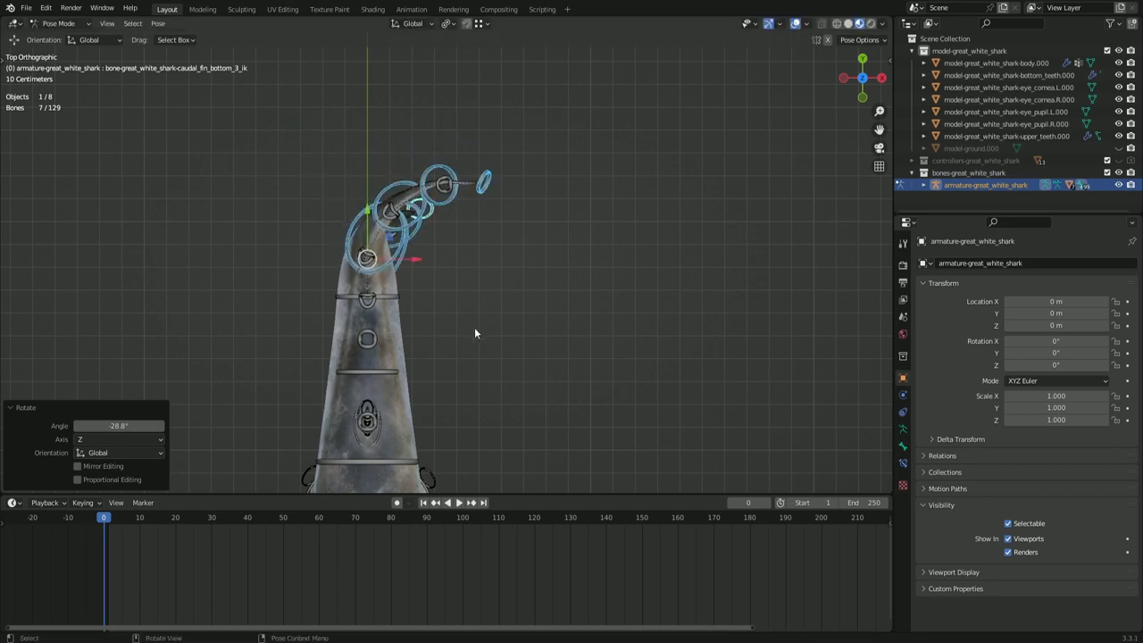
Inspect the swung tail fin from side and oblique angles
{"action": "mouse_move", "coordinate": [474, 327]}
{"action": "middle_mouse_down"}
{"action": "mouse_move", "coordinate": [387, 254]}
{"action": "mouse_move", "coordinate": [398, 310]}
{"action": "middle_mouse_up"}
{"action": "key", "text": "KP_3"}
{"action": "scroll", "coordinate": [398, 310], "scroll_direction": "down", "scroll_amount": 4}
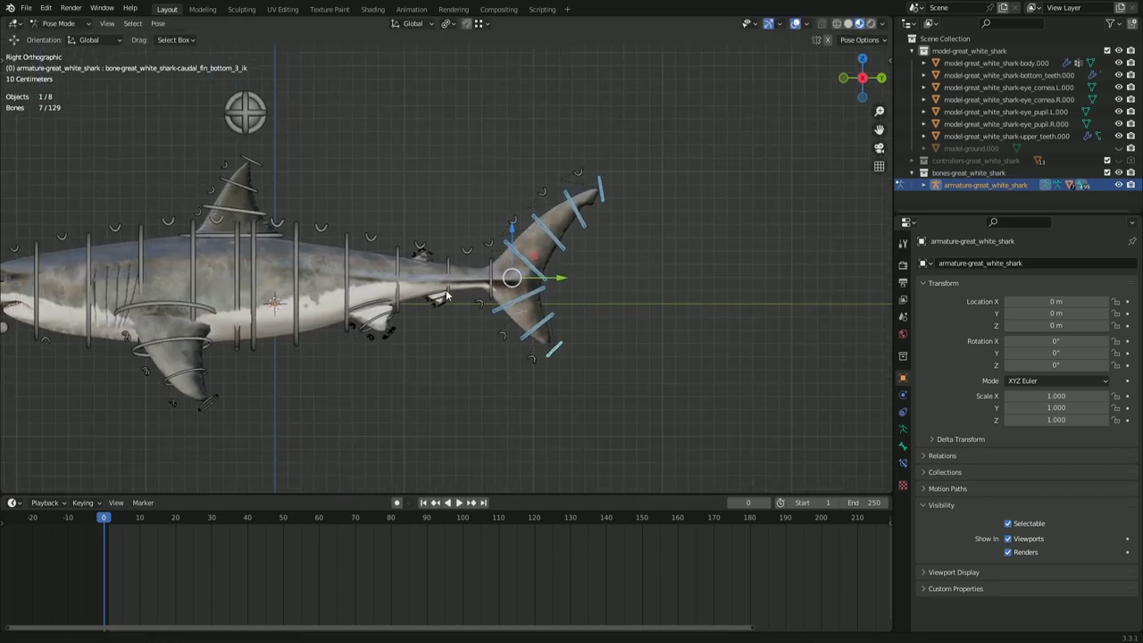
{"action": "scroll", "coordinate": [393, 304], "scroll_direction": "up", "scroll_amount": 2, "text": "ctrl"}
{"action": "scroll", "coordinate": [389, 300], "scroll_direction": "up", "scroll_amount": 2, "text": "ctrl"}
{"action": "scroll", "coordinate": [382, 295], "scroll_direction": "up", "scroll_amount": 2, "text": "ctrl"}
{"action": "mouse_move", "coordinate": [381, 296]}
{"action": "middle_mouse_down"}
{"action": "mouse_move", "coordinate": [450, 280]}
{"action": "mouse_move", "coordinate": [393, 279]}
{"action": "middle_mouse_up"}
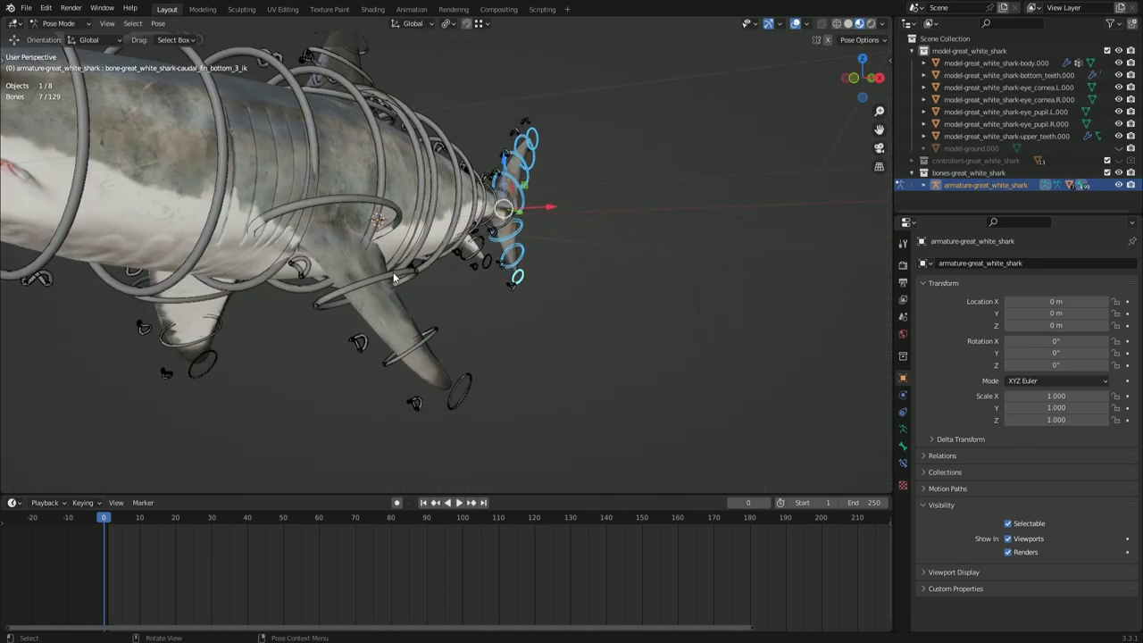
Show the sidebar and set the transform orientation to Local
{"action": "key", "text": "n"}
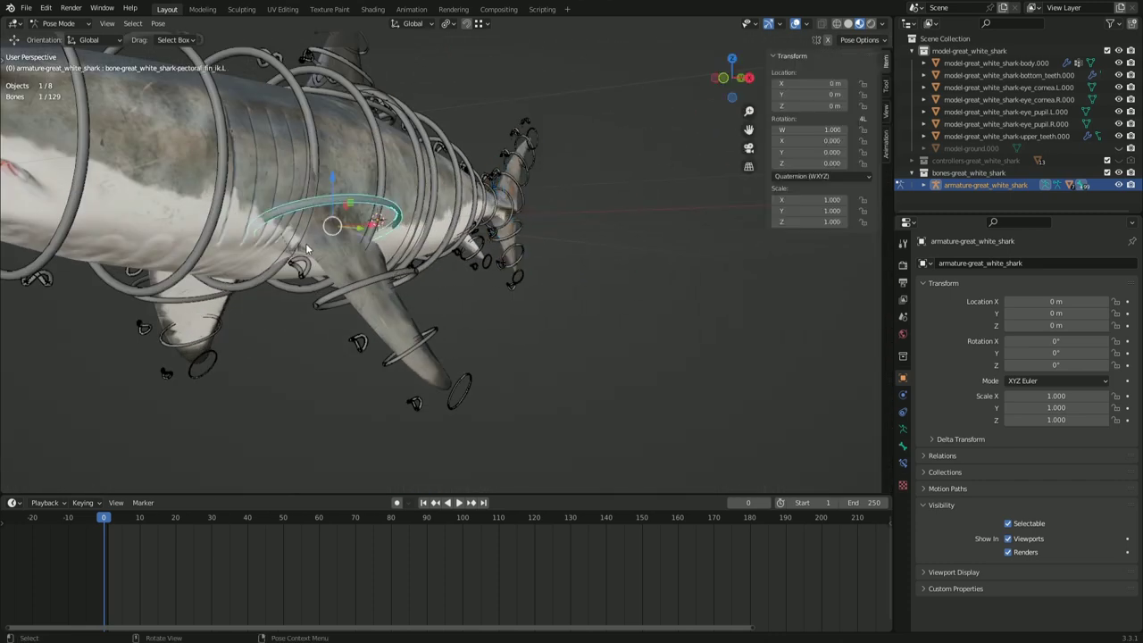
{"action": "left_click", "coordinate": [413, 23]}
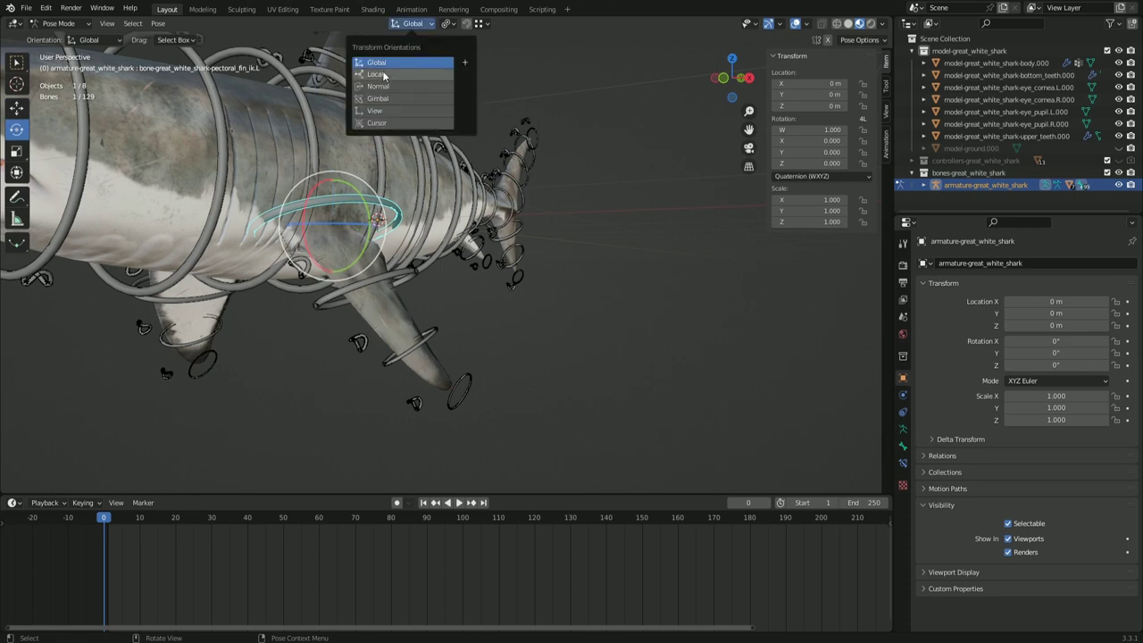
{"action": "left_click", "coordinate": [393, 75]}
{"action": "middle_click_drag", "start_coordinate": [393, 75], "coordinate": [398, 250]}
Test-rotate the two left pectoral fin bones and reset each to its rest rotation
{"action": "left_click_drag", "start_coordinate": [397, 250], "coordinate": [406, 268]}
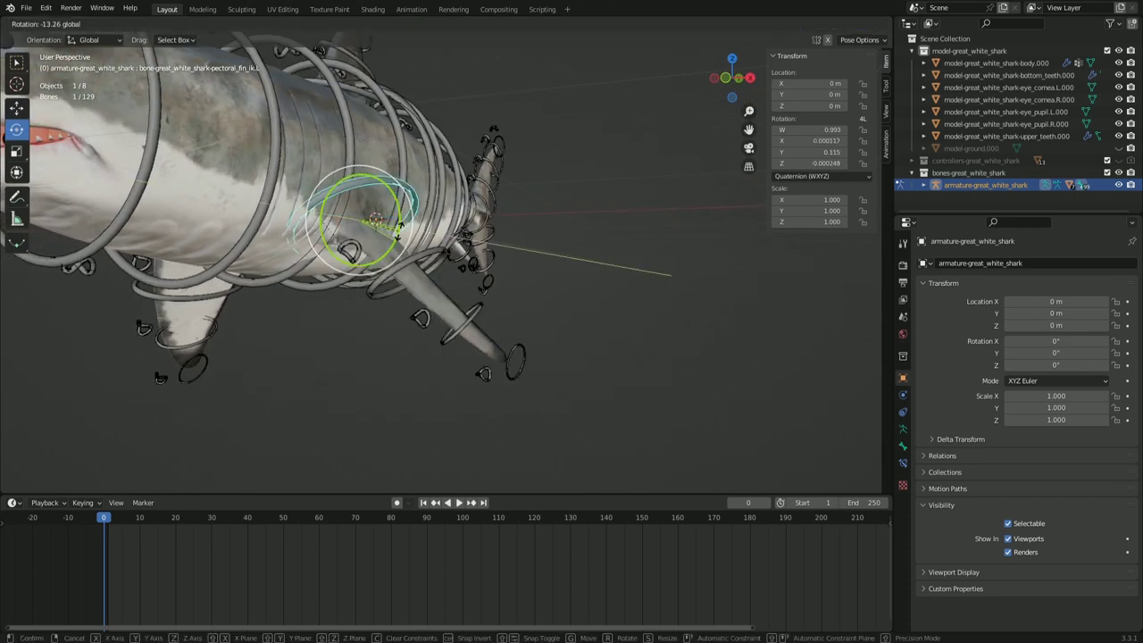
{"action": "mouse_move", "coordinate": [406, 268]}
{"action": "middle_mouse_down"}
{"action": "mouse_move", "coordinate": [473, 255]}
{"action": "mouse_move", "coordinate": [489, 280]}
{"action": "mouse_move", "coordinate": [453, 266]}
{"action": "mouse_move", "coordinate": [455, 308]}
{"action": "middle_mouse_up"}
{"action": "key", "text": "alt+r"}
{"action": "left_click", "coordinate": [451, 278]}
{"action": "left_click", "coordinate": [411, 295]}
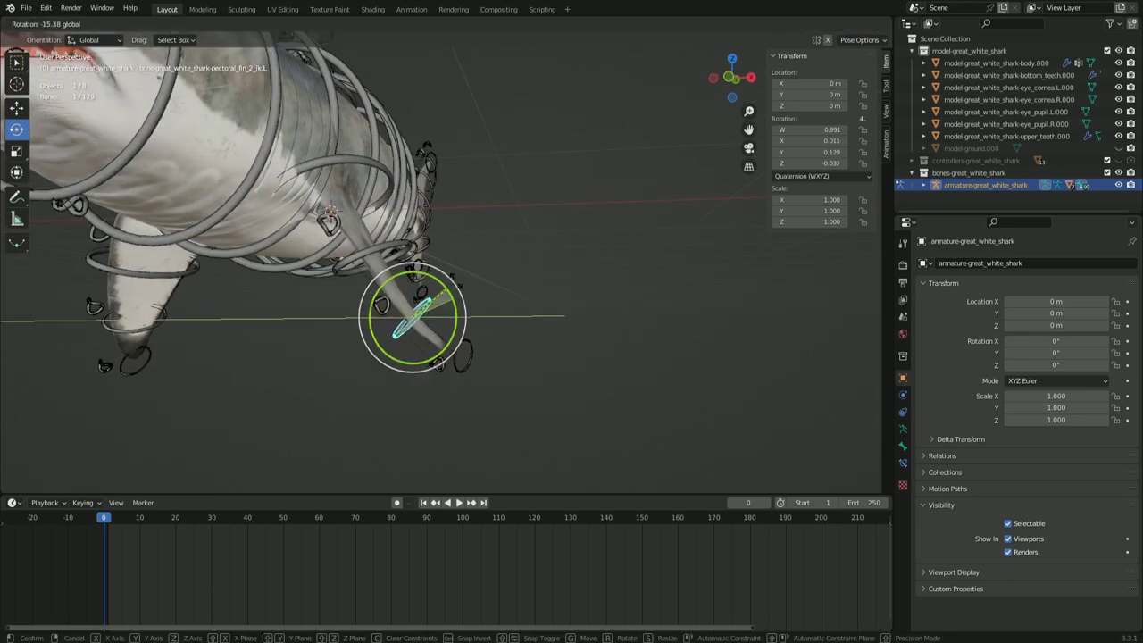
{"action": "left_click", "coordinate": [460, 279]}
{"action": "key", "text": "alt+r"}
From the side view, try another pectoral fin rotation and cancel it
{"action": "key", "text": "KP_3"}
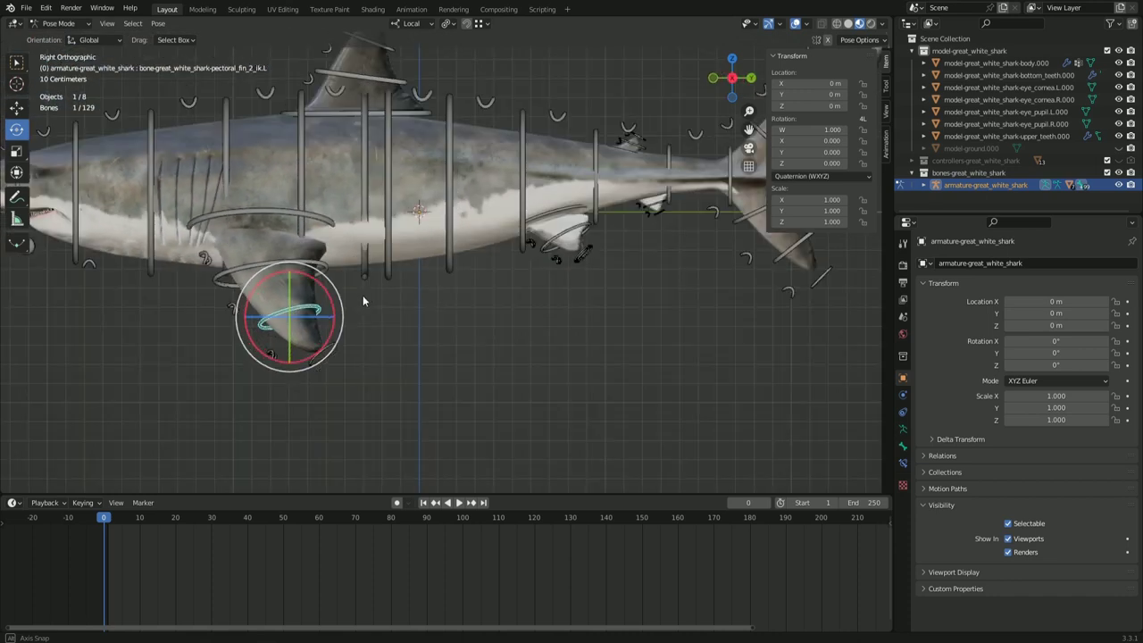
{"action": "scroll", "coordinate": [365, 282], "scroll_direction": "up", "scroll_amount": 3}
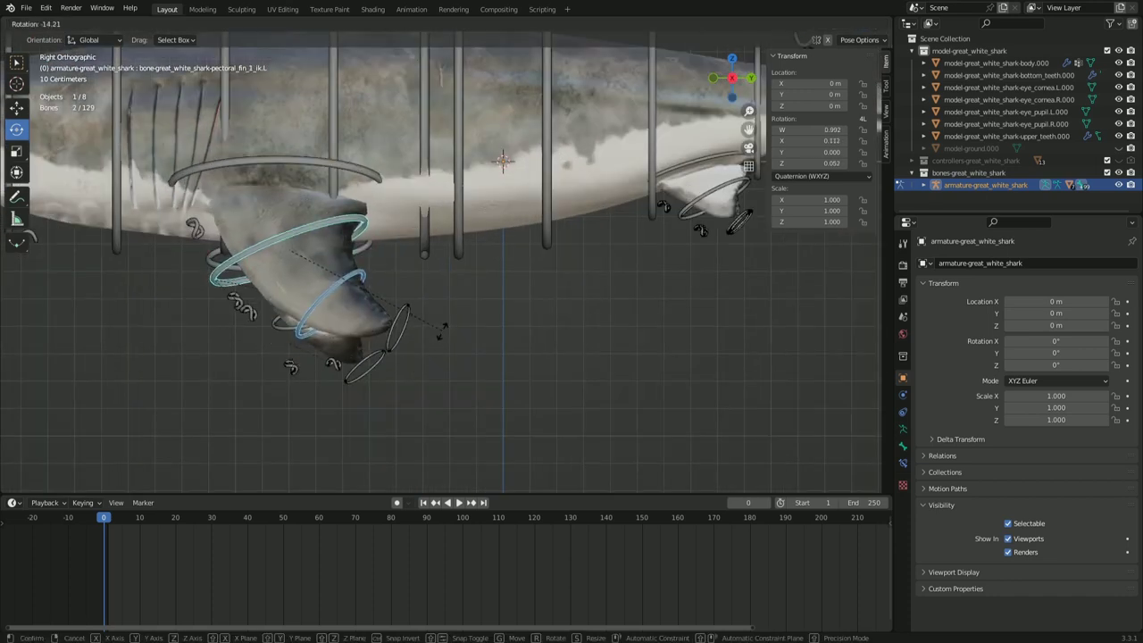
{"action": "key", "text": "Escape"}
{"action": "key", "text": "r"}
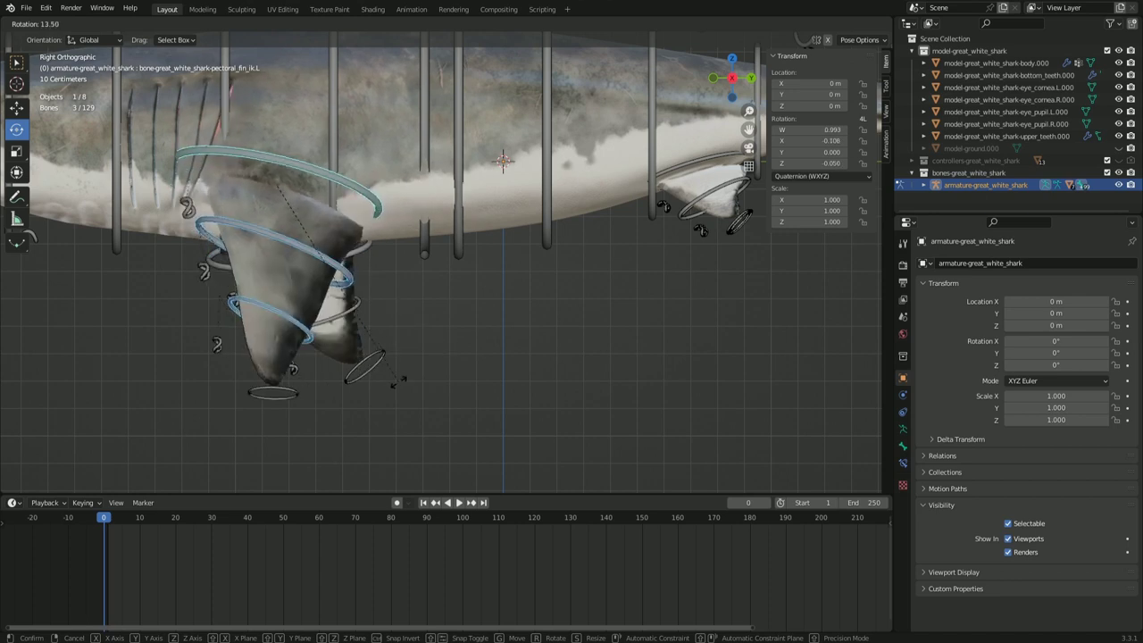
{"action": "key", "text": "Escape"}
{"action": "scroll", "coordinate": [411, 294], "scroll_direction": "down", "scroll_amount": 5}
{"action": "scroll", "coordinate": [398, 230], "scroll_direction": "up", "scroll_amount": 1}
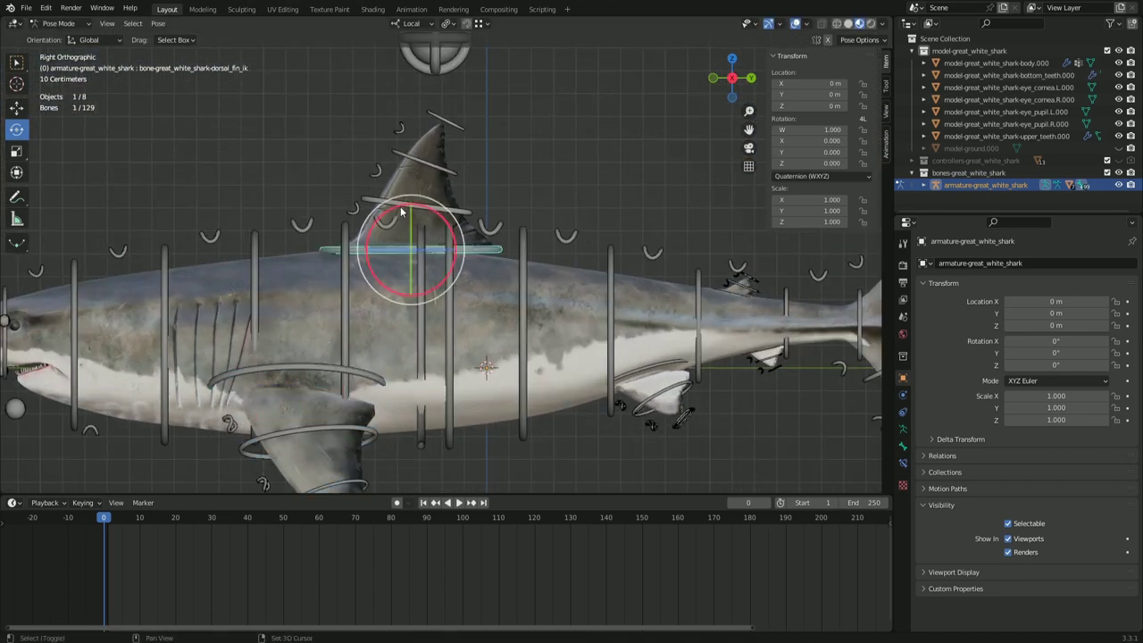
Select the dorsal fin chain and try a rotation, then cancel it
{"action": "left_click", "coordinate": [435, 165], "text": "shift"}
{"action": "scroll", "coordinate": [435, 165], "scroll_direction": "up", "scroll_amount": 1}
{"action": "scroll", "coordinate": [435, 165], "scroll_direction": "up", "scroll_amount": 2}
{"action": "key", "text": "r"}
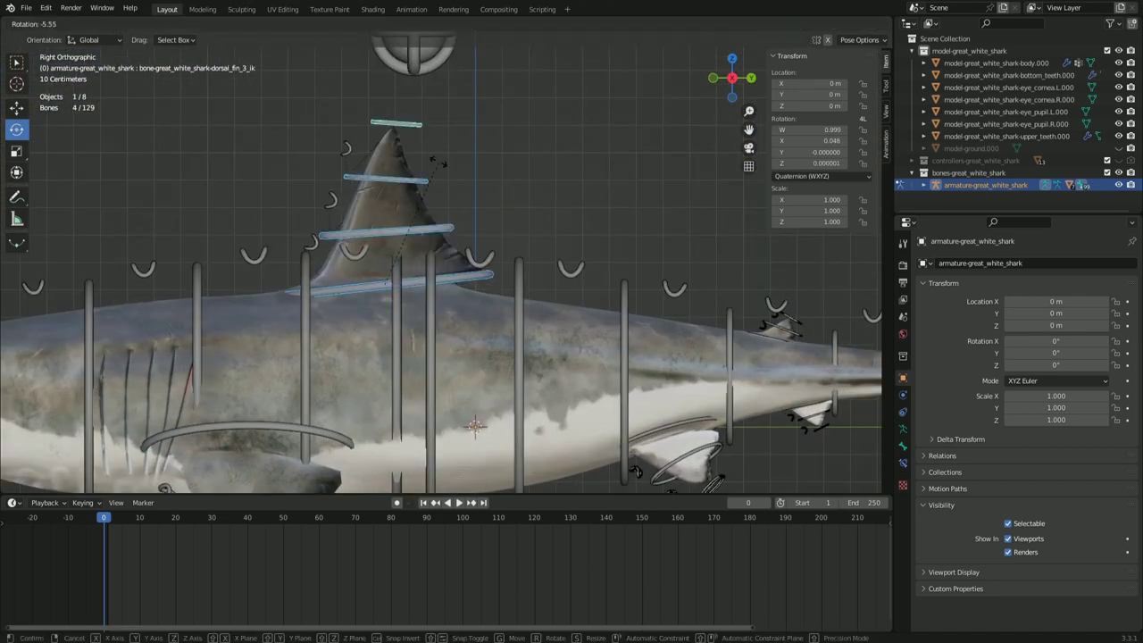
{"action": "key", "text": "Escape"}
{"action": "middle_click_drag", "start_coordinate": [455, 179], "coordinate": [383, 131]}
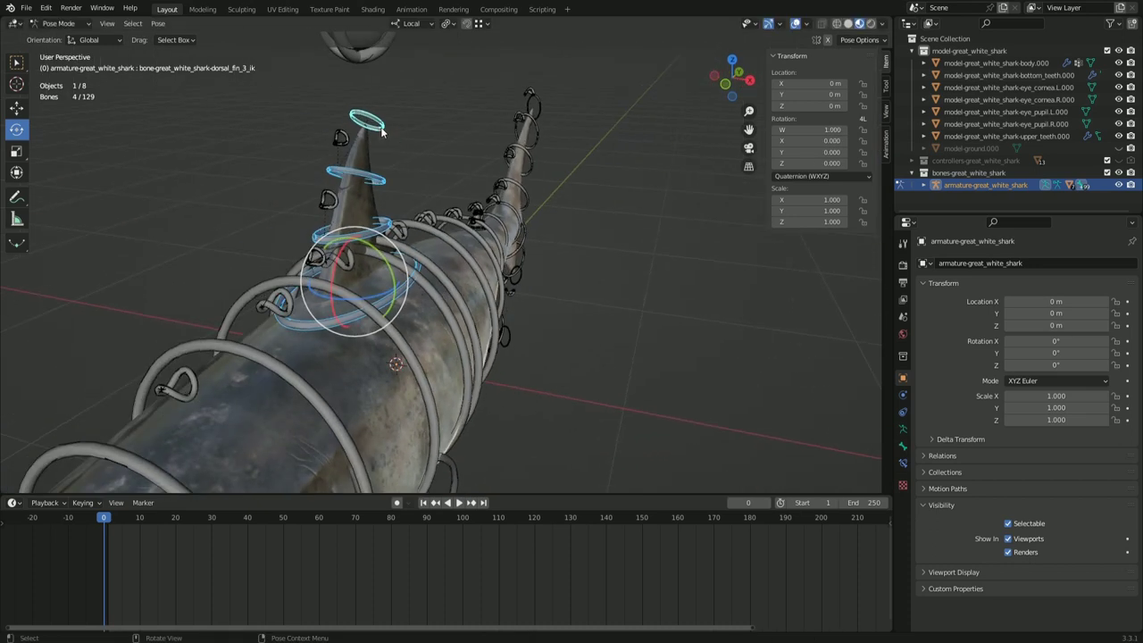
{"action": "middle_click_drag", "start_coordinate": [102, 106], "coordinate": [119, 134]}
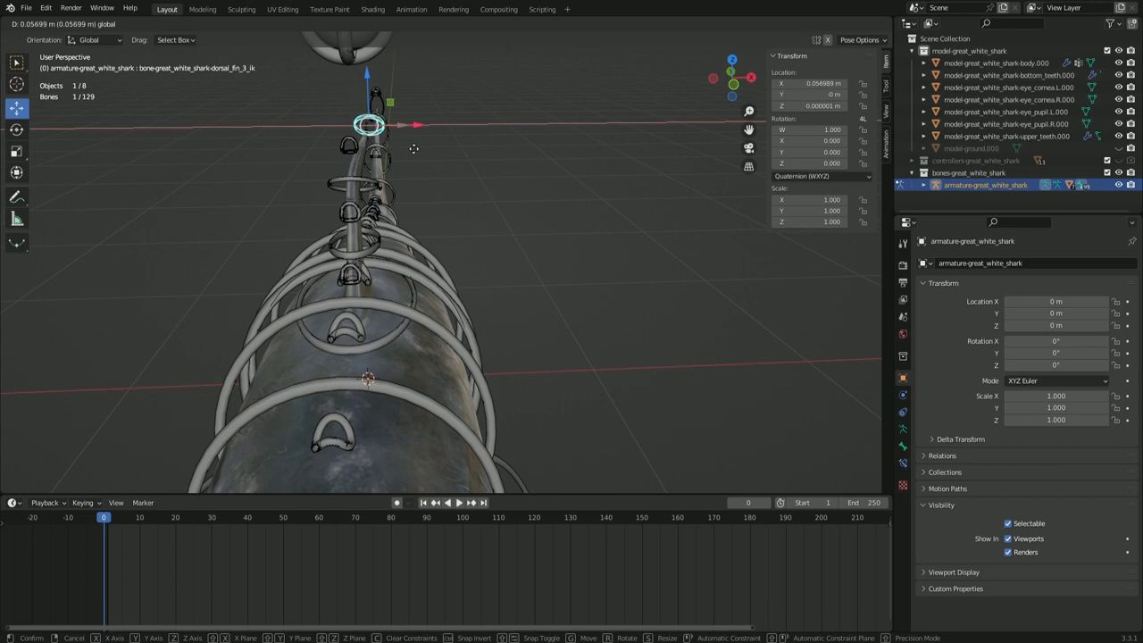
Try moving and tilting the dorsal fin bones, then cancel so the fin stays at rest
{"action": "left_click", "coordinate": [375, 184]}
{"action": "key", "text": "g"}
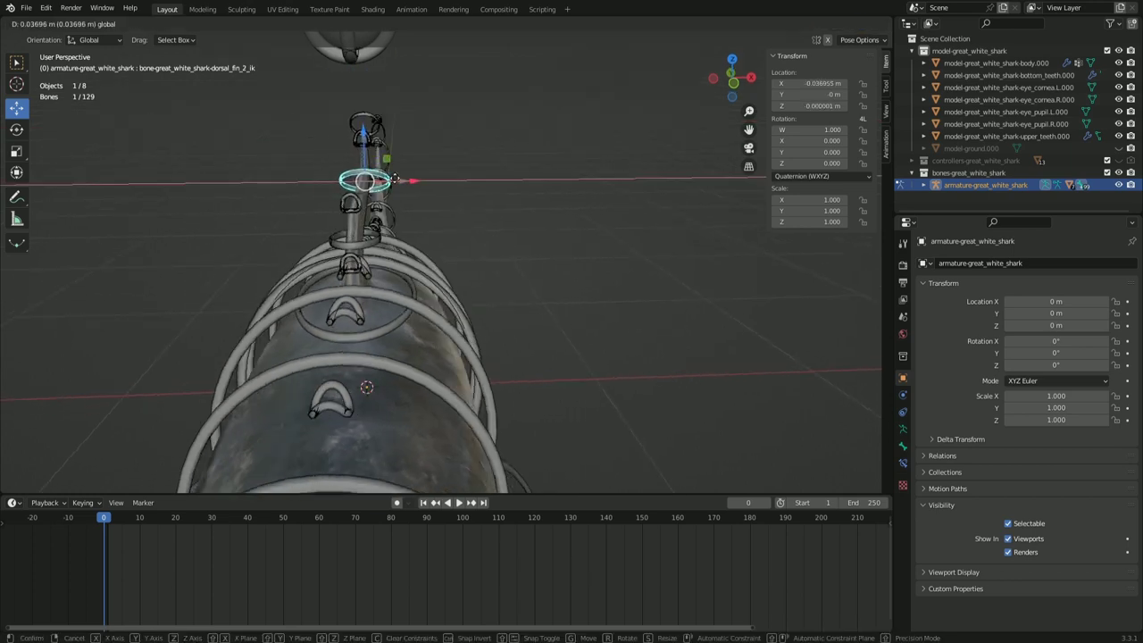
{"action": "middle_click_drag", "start_coordinate": [386, 243], "coordinate": [384, 223]}
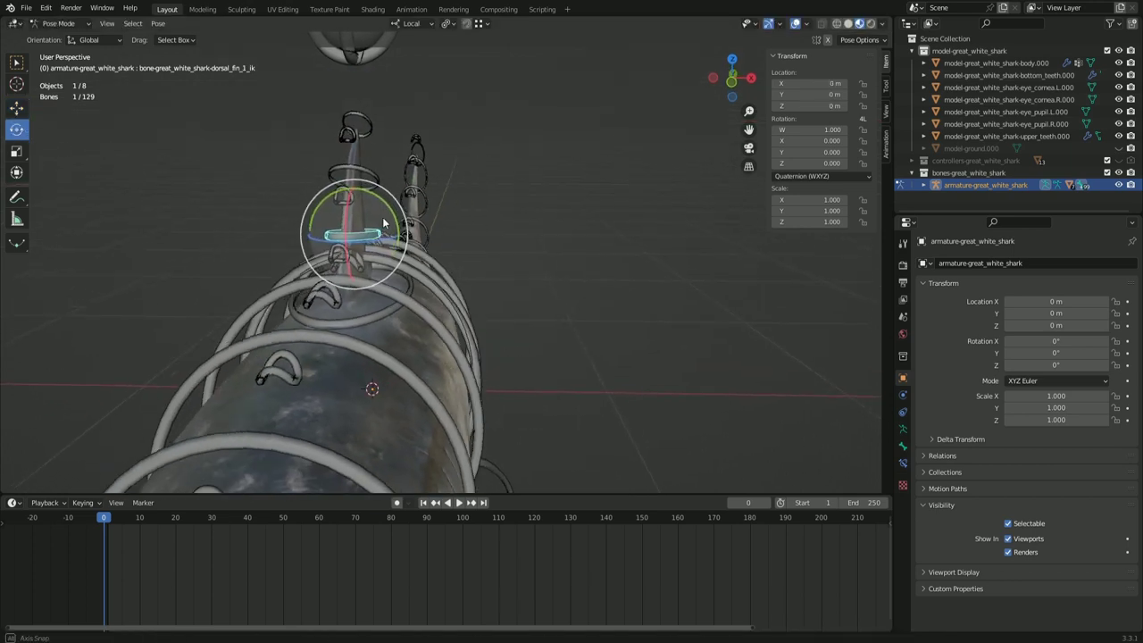
{"action": "left_click", "coordinate": [411, 293], "text": "shift"}
{"action": "middle_click_drag", "start_coordinate": [384, 277], "coordinate": [401, 293]}
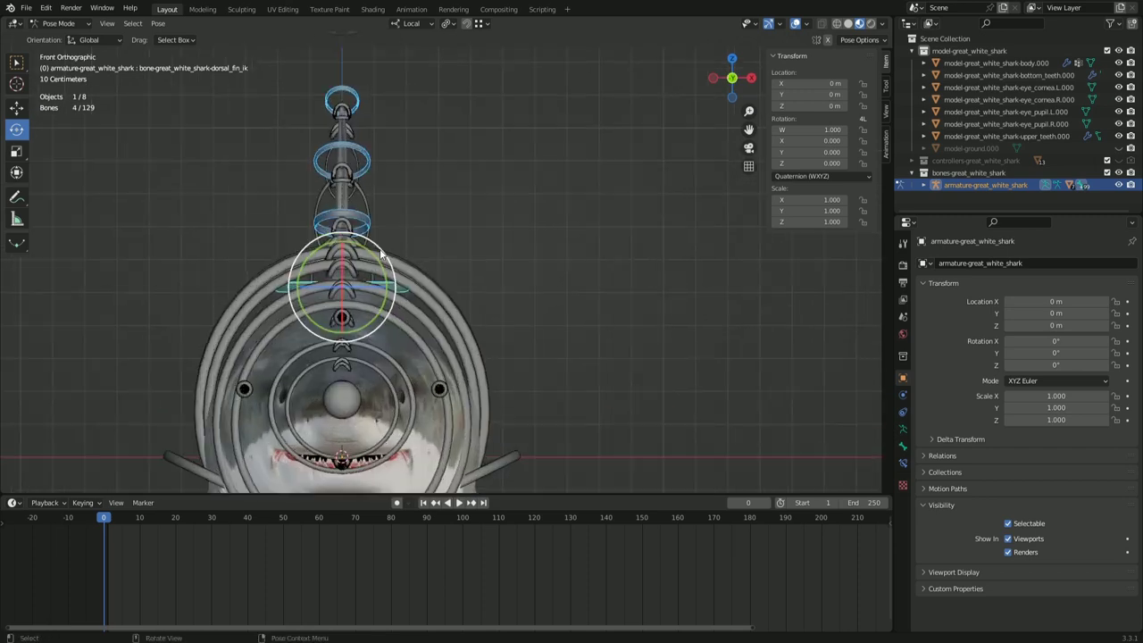
{"action": "left_click_drag", "start_coordinate": [358, 301], "coordinate": [346, 299]}
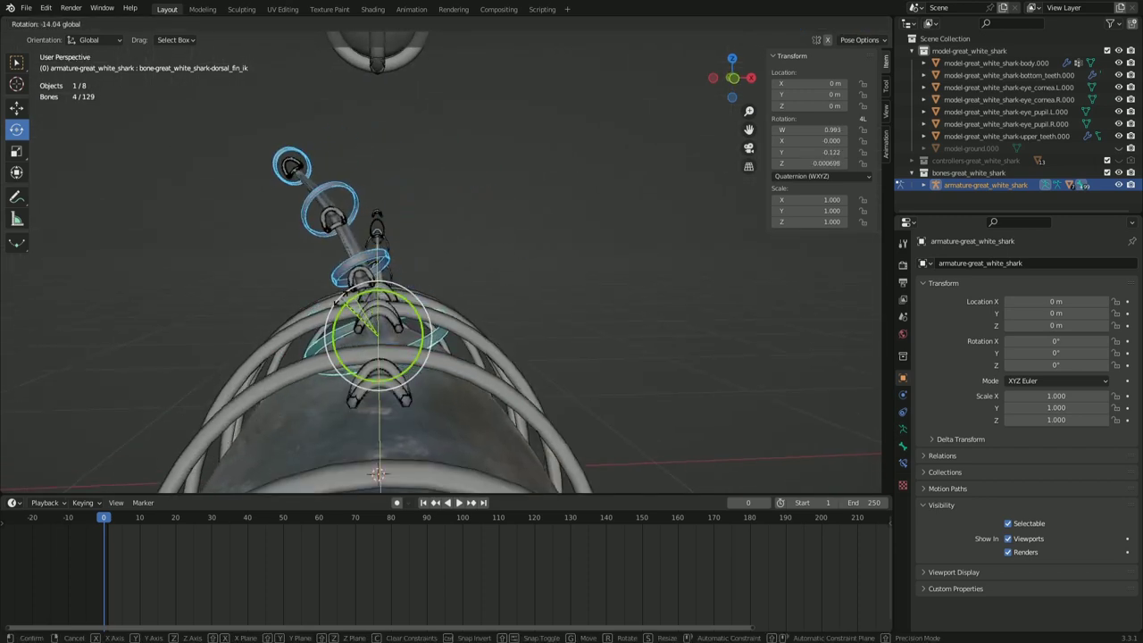
{"action": "key", "text": "Escape"}
{"action": "mouse_move", "coordinate": [342, 301]}
{"action": "middle_mouse_down"}
{"action": "mouse_move", "coordinate": [362, 396]}
{"action": "mouse_move", "coordinate": [281, 341]}
{"action": "mouse_move", "coordinate": [162, 159]}
{"action": "middle_mouse_up"}
{"action": "mouse_move", "coordinate": [142, 223]}
{"action": "middle_mouse_down"}
{"action": "mouse_move", "coordinate": [260, 334]}
{"action": "mouse_move", "coordinate": [364, 332]}
{"action": "mouse_move", "coordinate": [435, 312]}
{"action": "mouse_move", "coordinate": [440, 292]}
{"action": "middle_mouse_up"}
Zoom in on the mouth and nudge the upper jaw IK control to open it wider
{"action": "scroll", "coordinate": [394, 320], "scroll_direction": "up", "scroll_amount": 4}
{"action": "scroll", "coordinate": [394, 320], "scroll_direction": "up", "scroll_amount": 4}
{"action": "scroll", "coordinate": [394, 319], "scroll_direction": "up", "scroll_amount": 3}
{"action": "mouse_move", "coordinate": [387, 130]}
{"action": "left_mouse_down"}
{"action": "mouse_move", "coordinate": [387, 167]}
{"action": "mouse_move", "coordinate": [387, 130]}
{"action": "left_mouse_up"}
{"action": "middle_click_drag", "start_coordinate": [387, 131], "coordinate": [587, 262]}
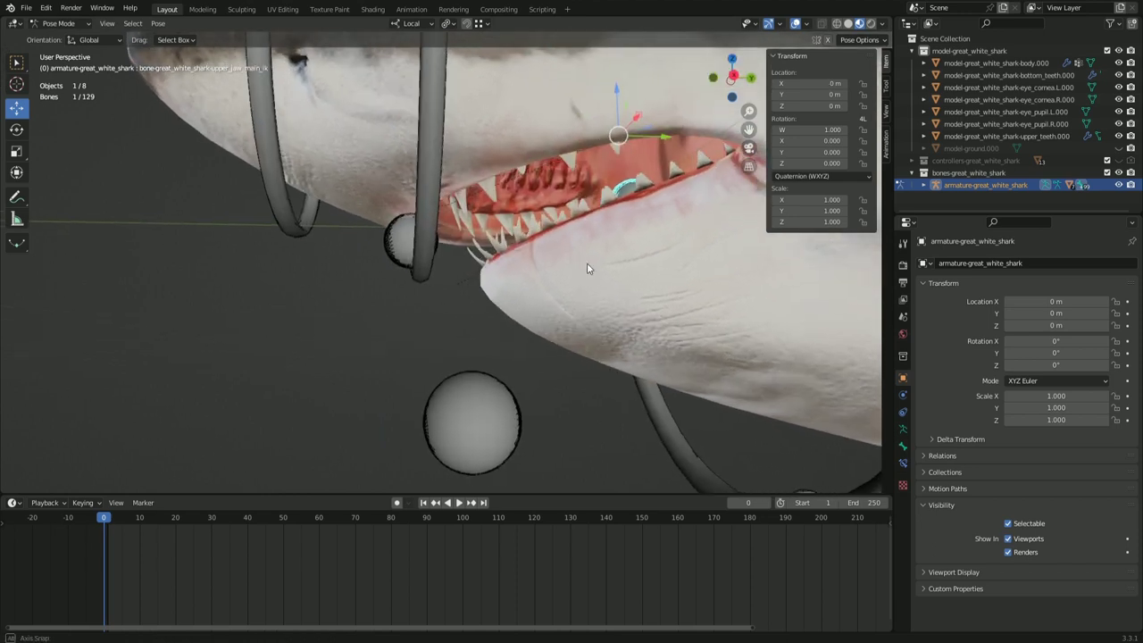
{"action": "left_click_drag", "start_coordinate": [617, 105], "coordinate": [618, 125]}
{"action": "key", "text": "Escape"}
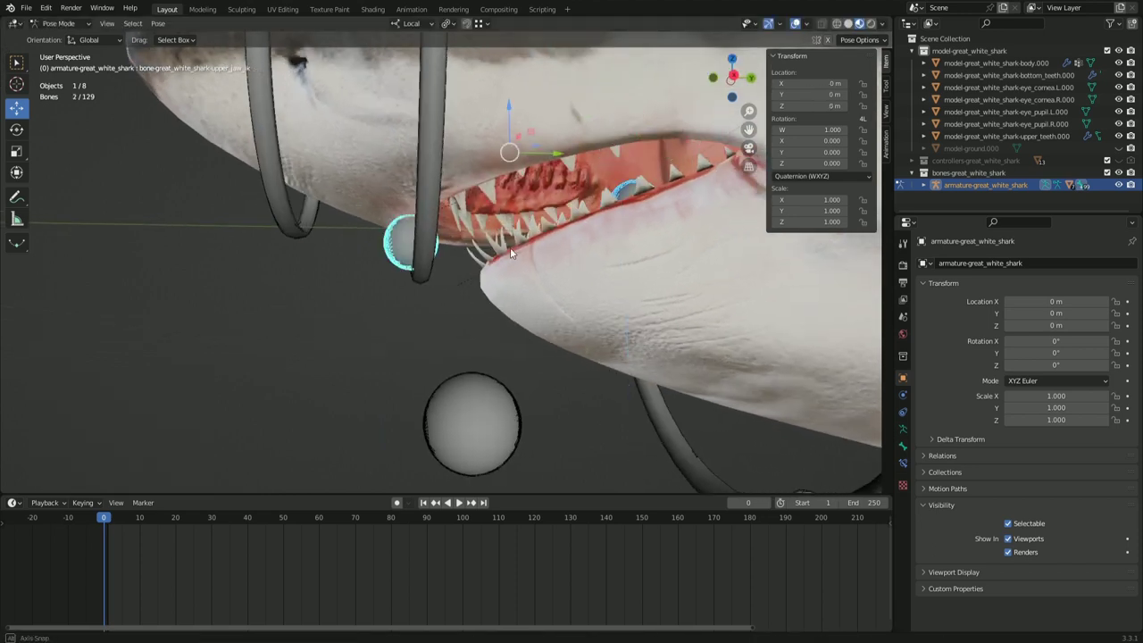
{"action": "mouse_move", "coordinate": [513, 134]}
{"action": "left_mouse_down"}
{"action": "mouse_move", "coordinate": [528, 134]}
{"action": "mouse_move", "coordinate": [527, 174]}
{"action": "left_mouse_up"}
{"action": "mouse_move", "coordinate": [489, 245]}
{"action": "middle_mouse_down"}
{"action": "mouse_move", "coordinate": [524, 260]}
{"action": "mouse_move", "coordinate": [523, 284]}
{"action": "middle_mouse_up"}
{"action": "key", "text": "alt+g"}
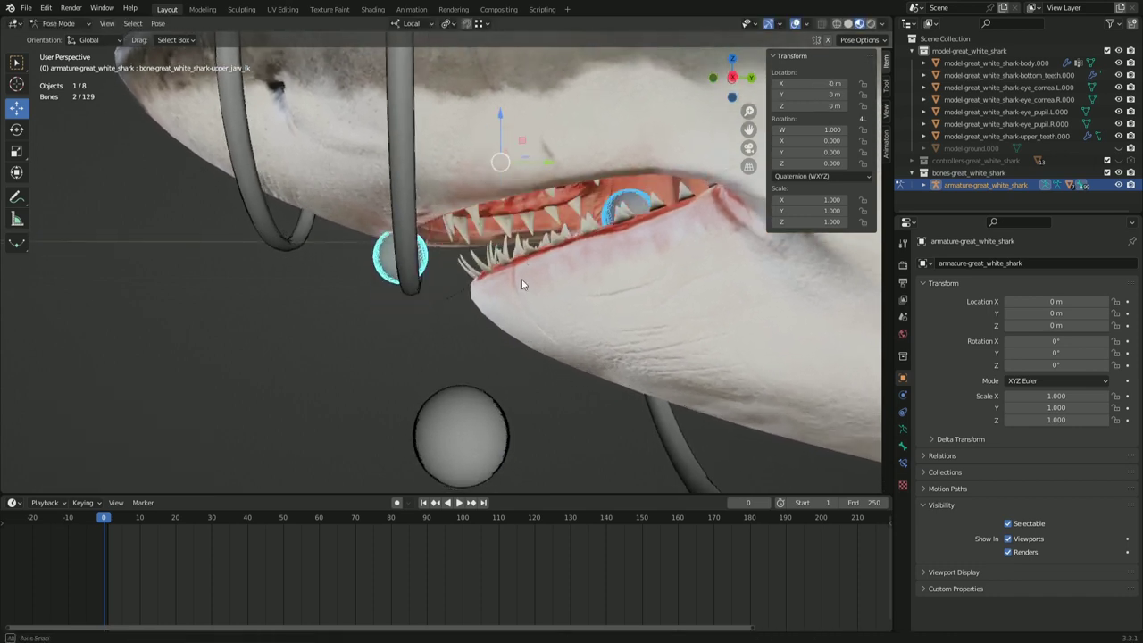
{"action": "key", "text": "KP_3"}
{"action": "key", "text": "g"}
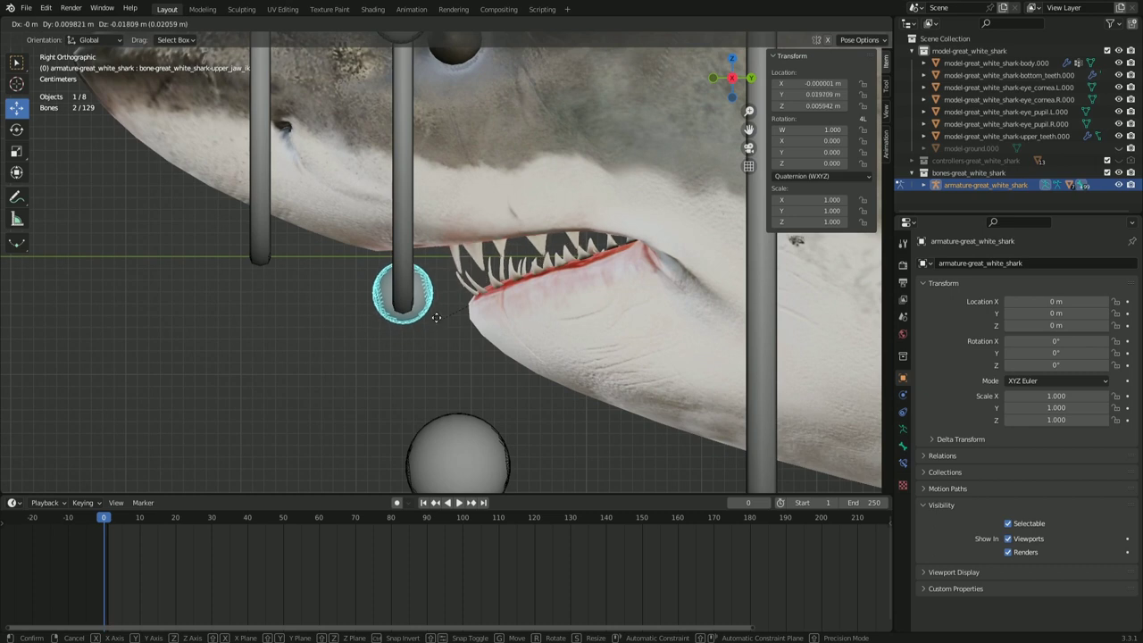
{"action": "right_click", "coordinate": [436, 317]}
{"action": "scroll", "coordinate": [438, 308], "scroll_direction": "down", "scroll_amount": 4}
{"action": "scroll", "coordinate": [435, 216], "scroll_direction": "up", "scroll_amount": 3}
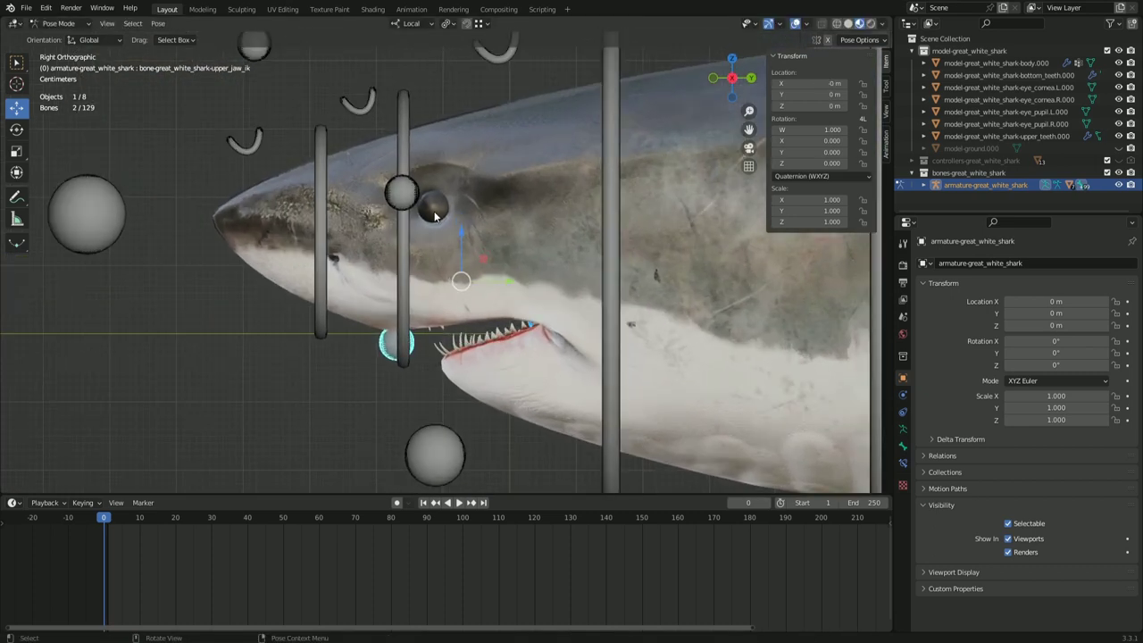
{"action": "middle_click_drag", "start_coordinate": [435, 216], "coordinate": [398, 199], "text": "shift"}
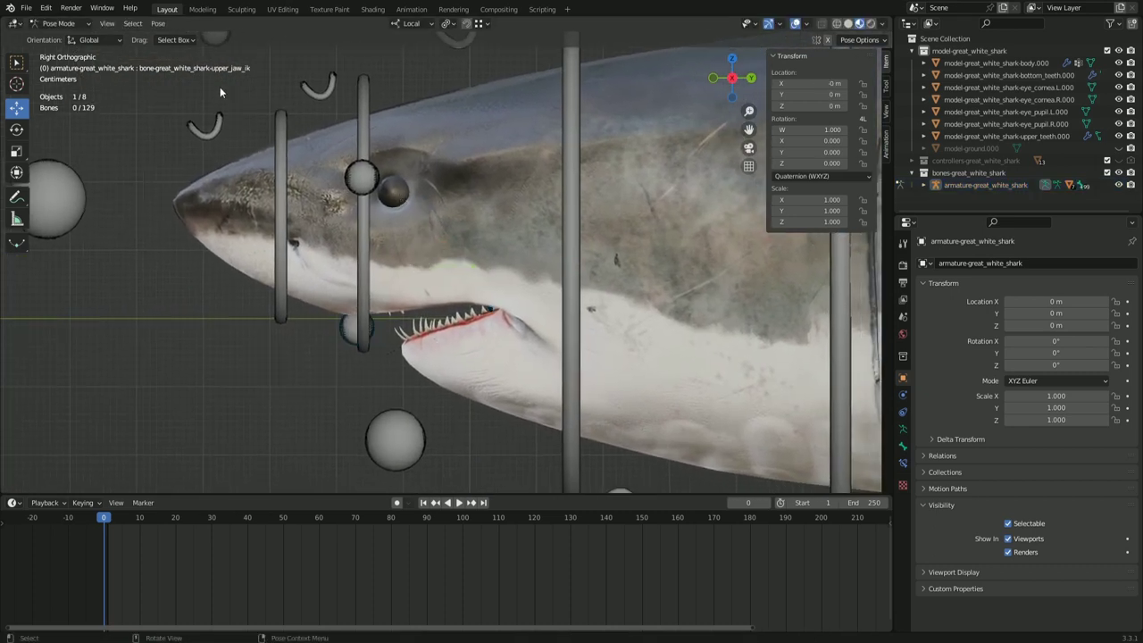
Switch to Object Mode, select the left eye cornea and try a rotation, cancelling it
{"action": "key", "text": "ctrl+Tab"}
{"action": "left_click", "coordinate": [395, 190]}
{"action": "scroll", "coordinate": [438, 304], "scroll_direction": "up", "scroll_amount": 2}
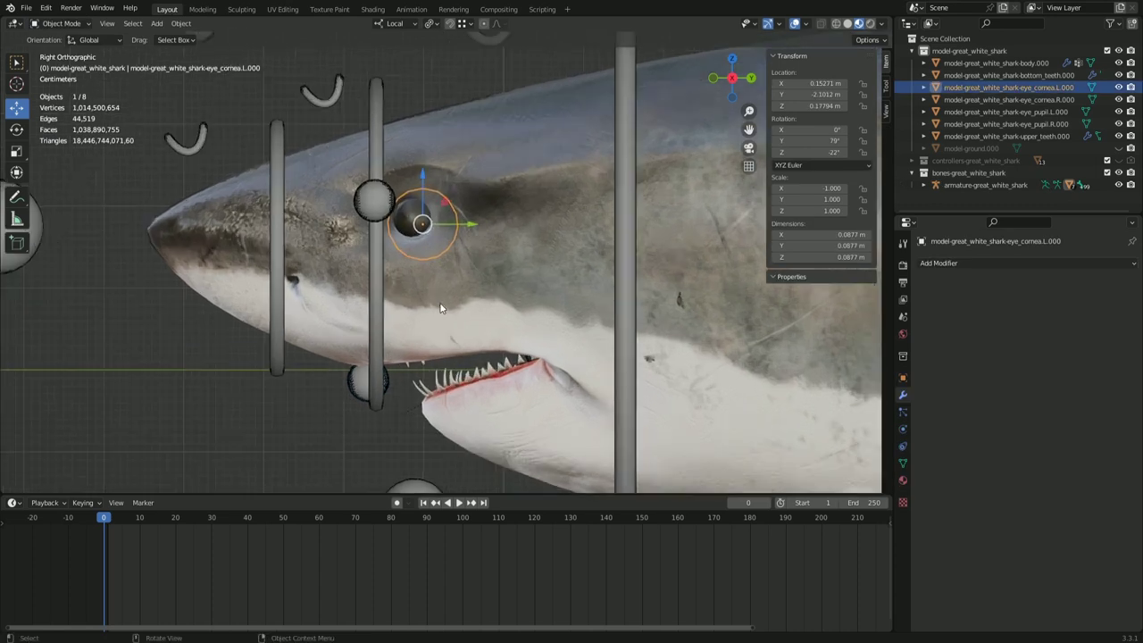
{"action": "scroll", "coordinate": [414, 256], "scroll_direction": "up", "scroll_amount": 2}
{"action": "key", "text": "r"}
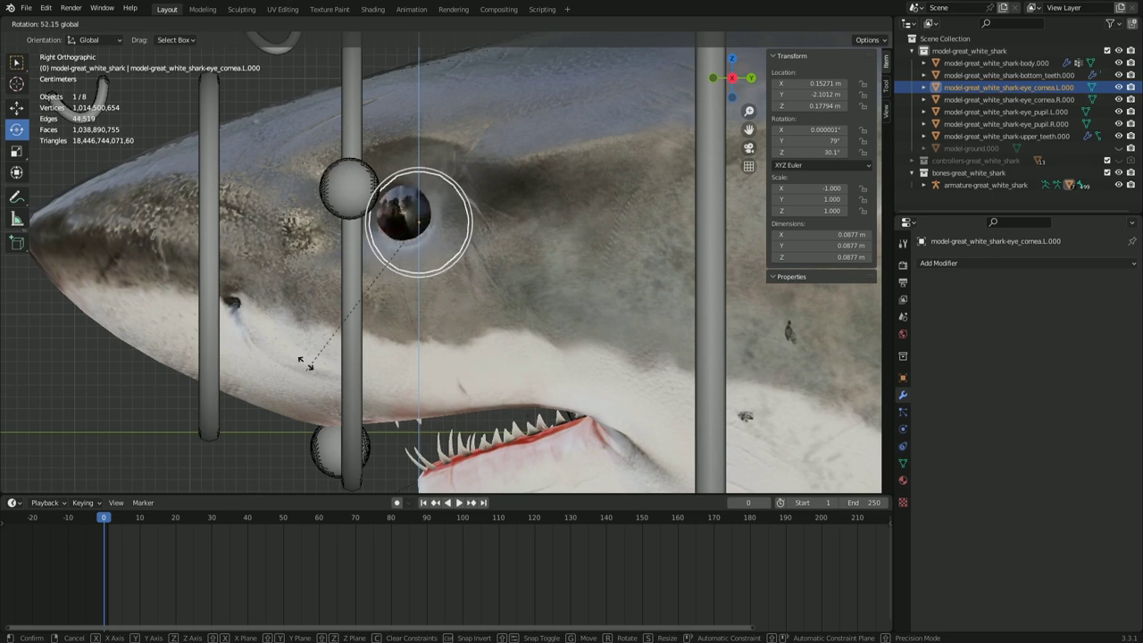
{"action": "key", "text": "Escape"}
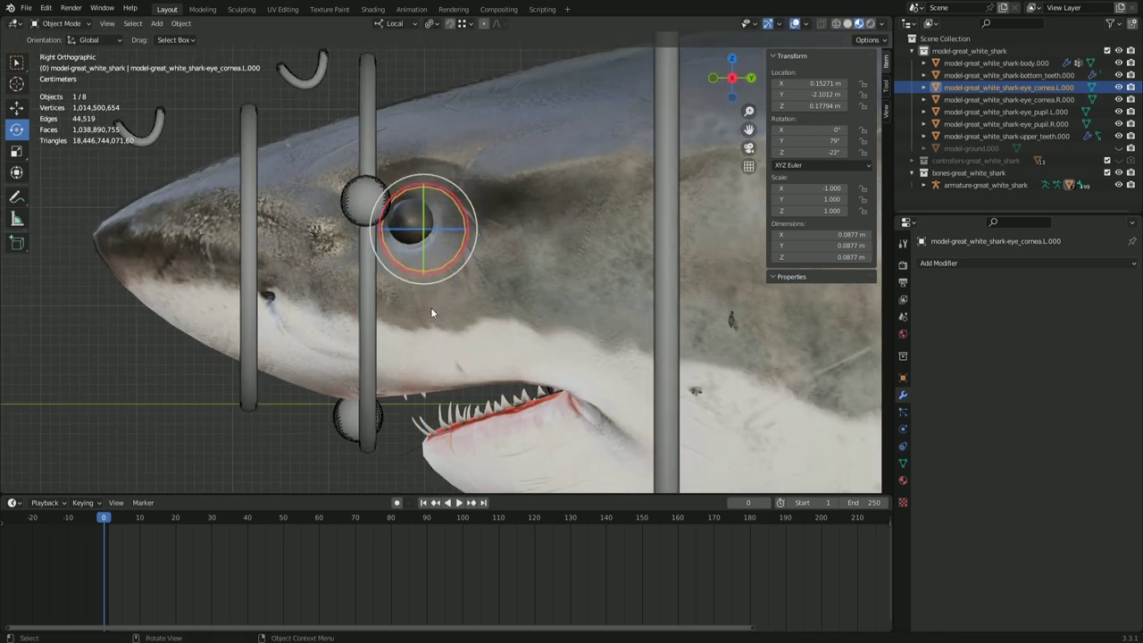
Frame the eye and try a Z-axis rotation, cancelling it again
{"action": "middle_click_drag", "start_coordinate": [431, 353], "coordinate": [393, 331]}
{"action": "key", "text": "KP_Decimal"}
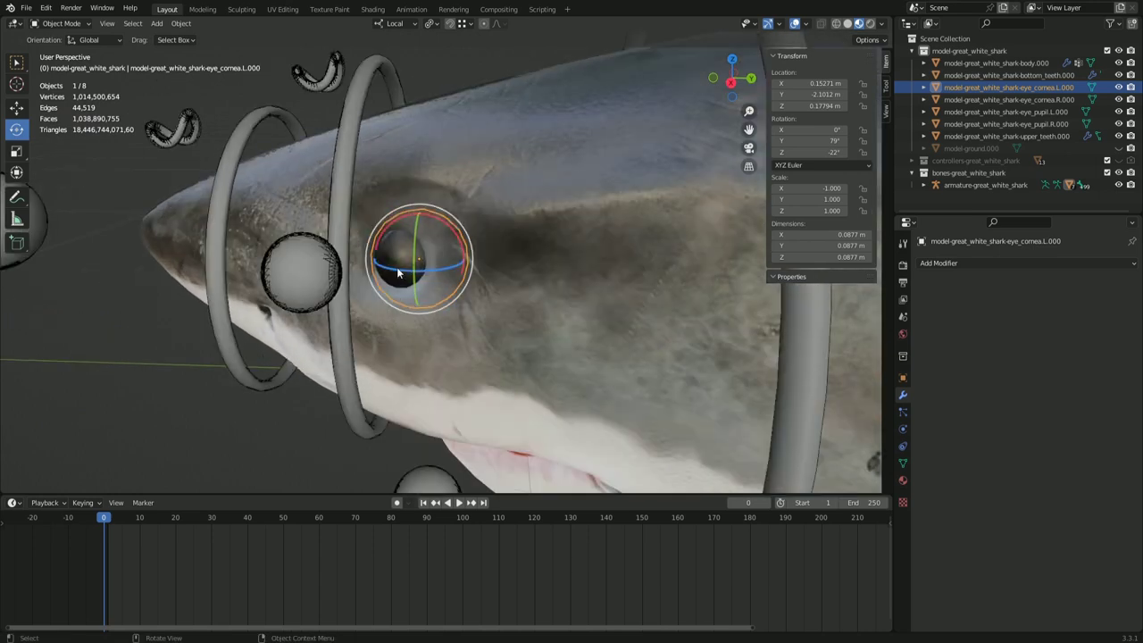
{"action": "key", "text": "r"}
{"action": "key", "text": "z"}
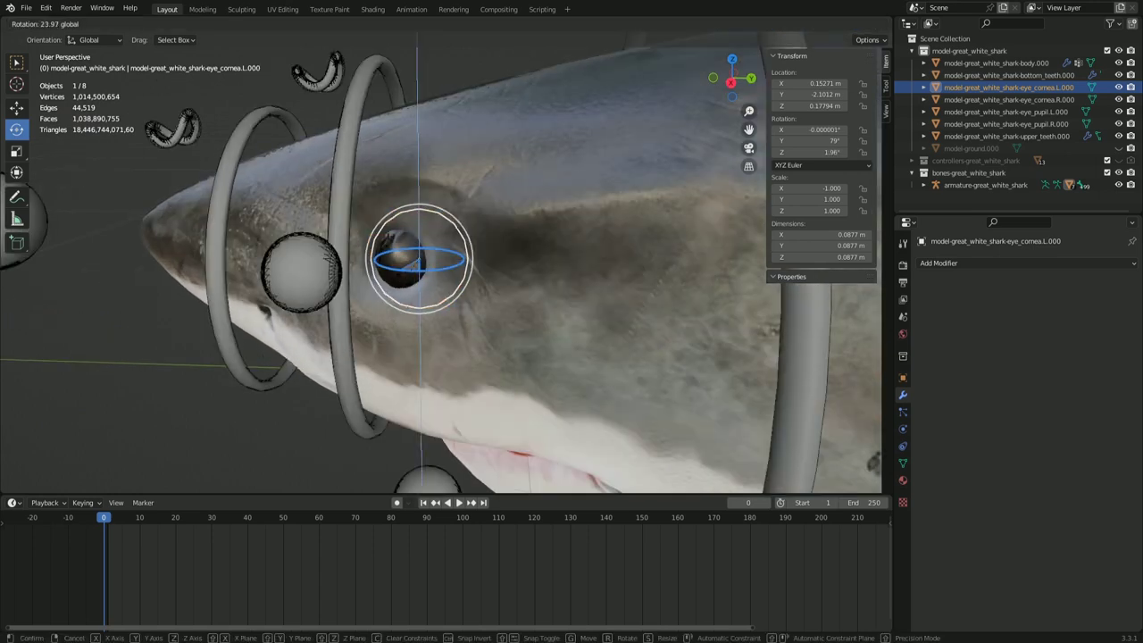
{"action": "key", "text": "Escape"}
{"action": "scroll", "coordinate": [376, 278], "scroll_direction": "down", "scroll_amount": 5}
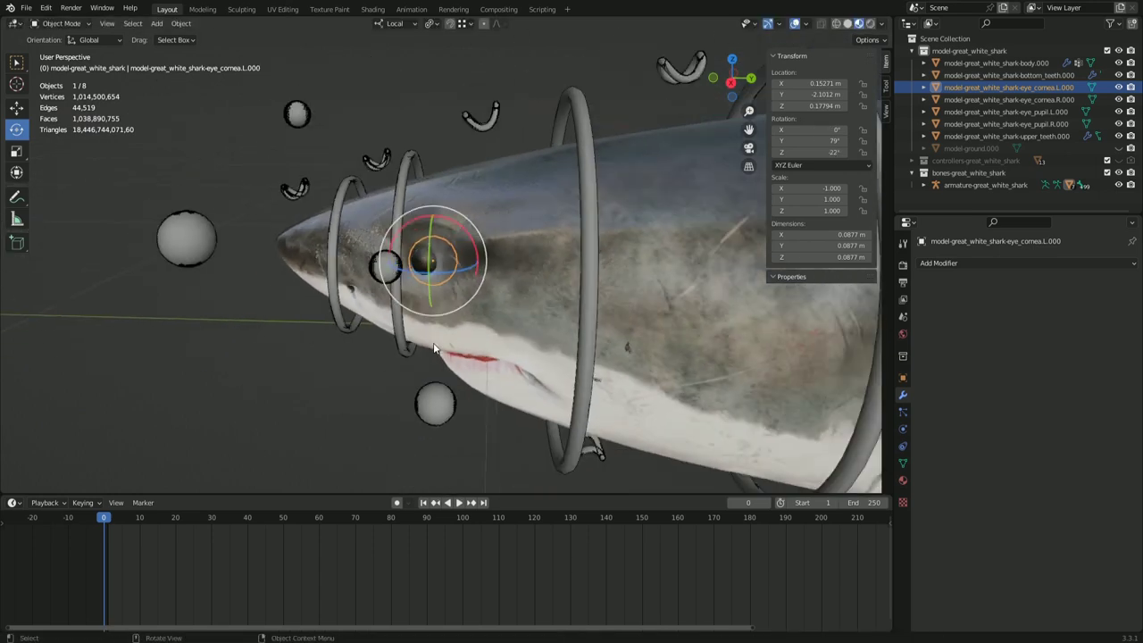
{"action": "mouse_move", "coordinate": [376, 279]}
{"action": "middle_mouse_down"}
{"action": "mouse_move", "coordinate": [555, 263]}
{"action": "mouse_move", "coordinate": [491, 219]}
{"action": "middle_mouse_up"}
Select the shark body, show its shape keys and nudge the left closing correction key
{"action": "left_click", "coordinate": [565, 279]}
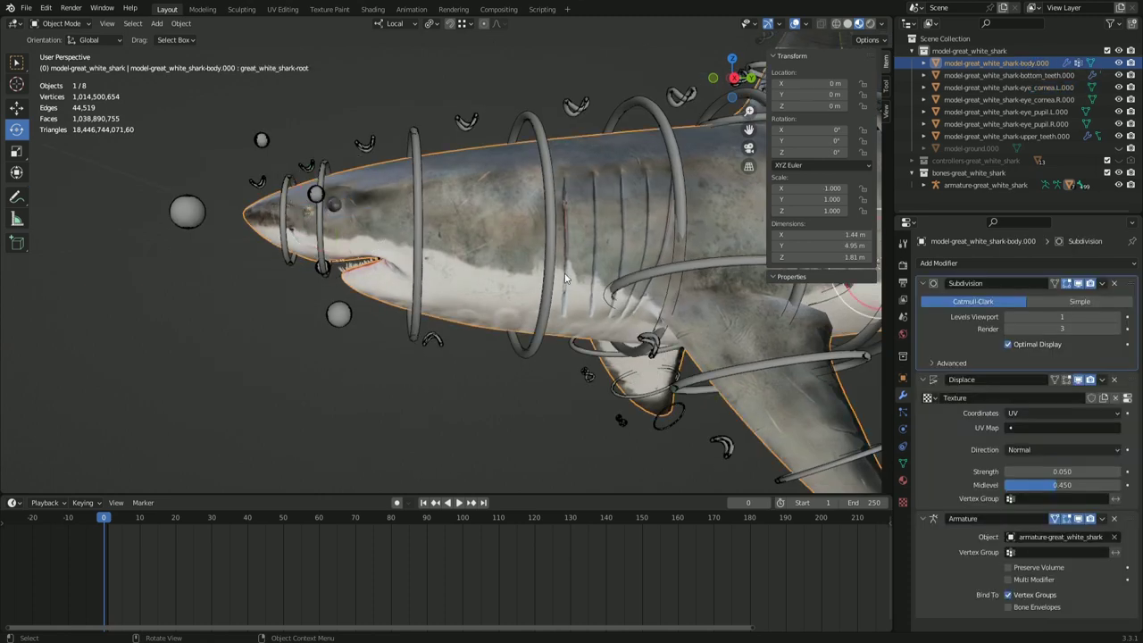
{"action": "mouse_move", "coordinate": [638, 315]}
{"action": "middle_mouse_down"}
{"action": "mouse_move", "coordinate": [611, 312]}
{"action": "mouse_move", "coordinate": [702, 319]}
{"action": "middle_mouse_up"}
{"action": "left_click", "coordinate": [903, 464]}
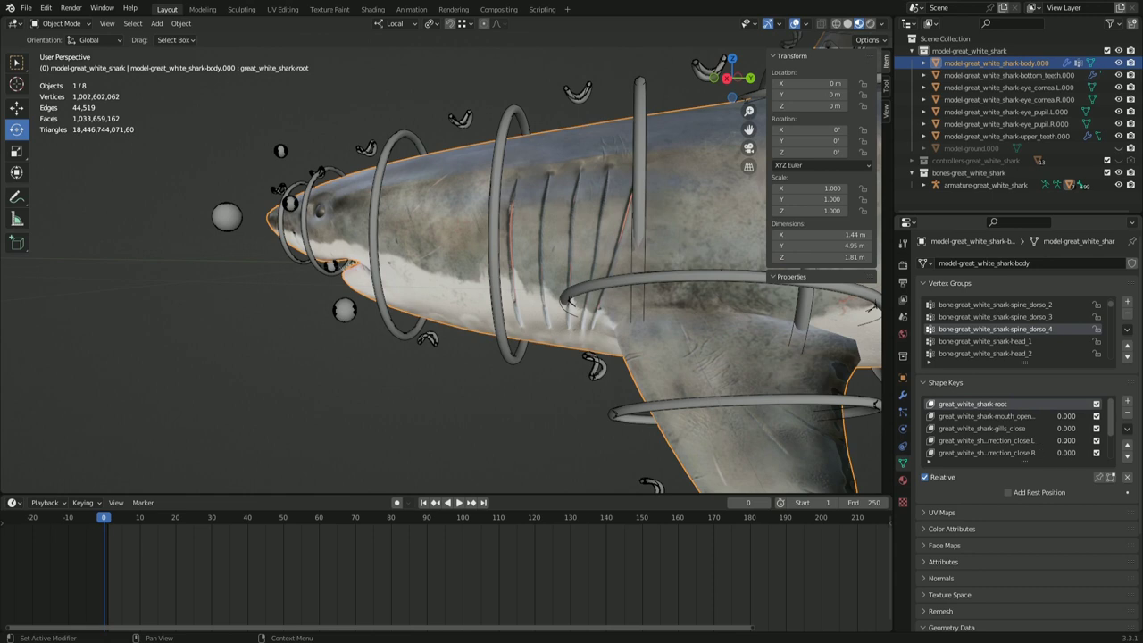
{"action": "left_click_drag", "start_coordinate": [1066, 440], "coordinate": [1072, 441]}
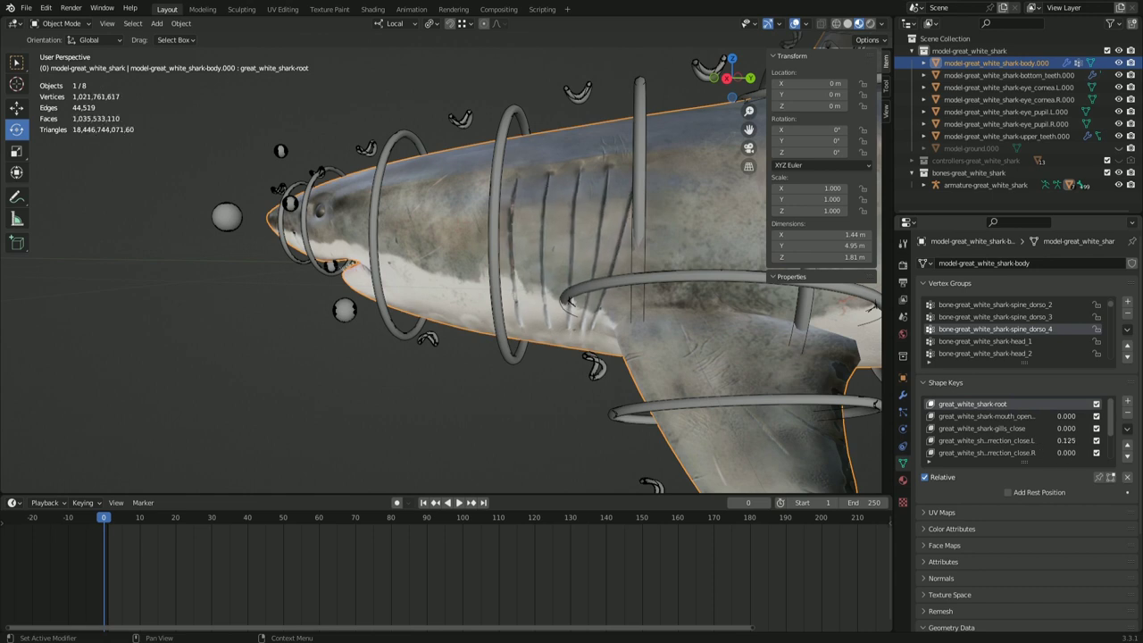
Test the gills_open shape key on the gill slits and return it to 0
{"action": "scroll", "coordinate": [611, 284], "scroll_direction": "up", "scroll_amount": 3}
{"action": "mouse_move", "coordinate": [611, 284]}
{"action": "middle_mouse_down"}
{"action": "mouse_move", "coordinate": [402, 239]}
{"action": "mouse_move", "coordinate": [500, 268]}
{"action": "middle_mouse_up"}
{"action": "scroll", "coordinate": [411, 243], "scroll_direction": "up", "scroll_amount": 2}
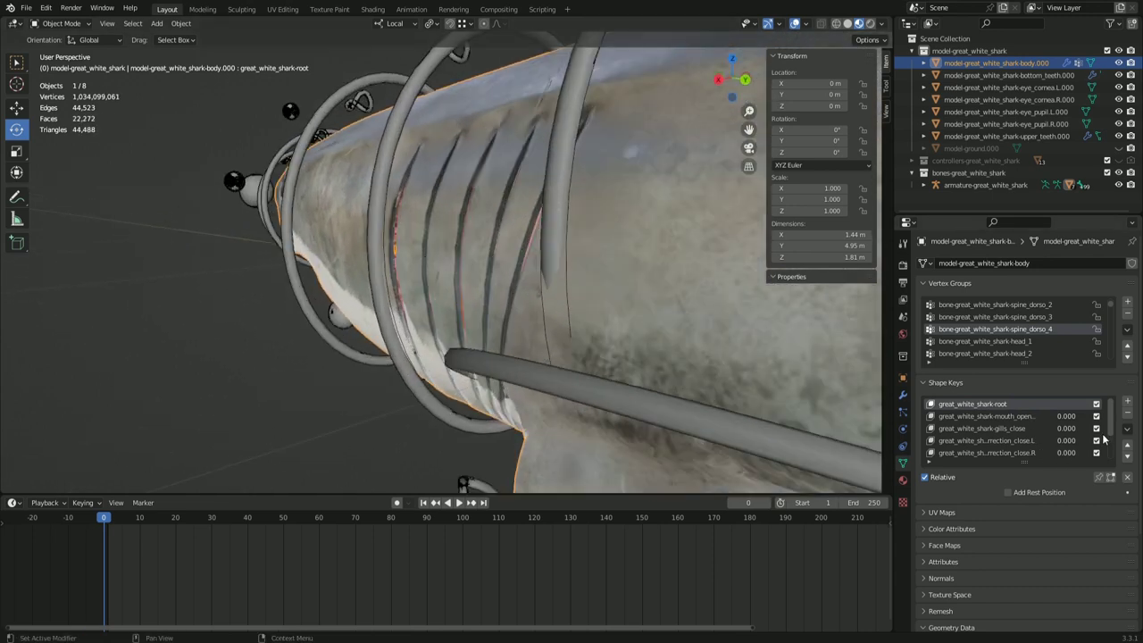
{"action": "left_click_drag", "start_coordinate": [1066, 453], "coordinate": [1054, 453]}
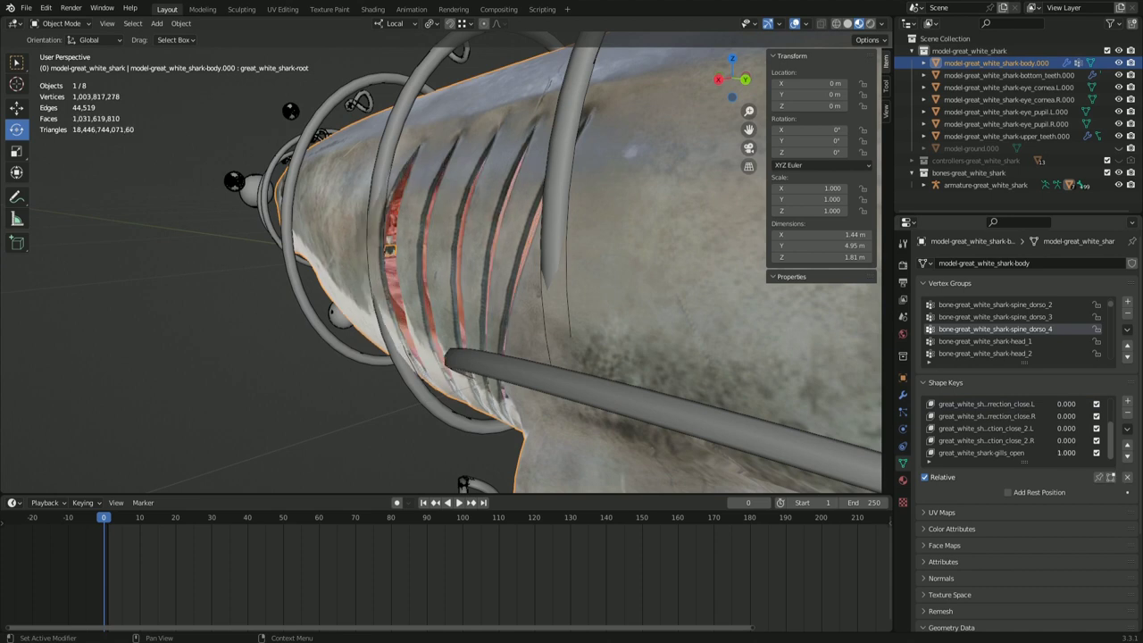
{"action": "scroll", "coordinate": [601, 286], "scroll_direction": "down", "scroll_amount": 4}
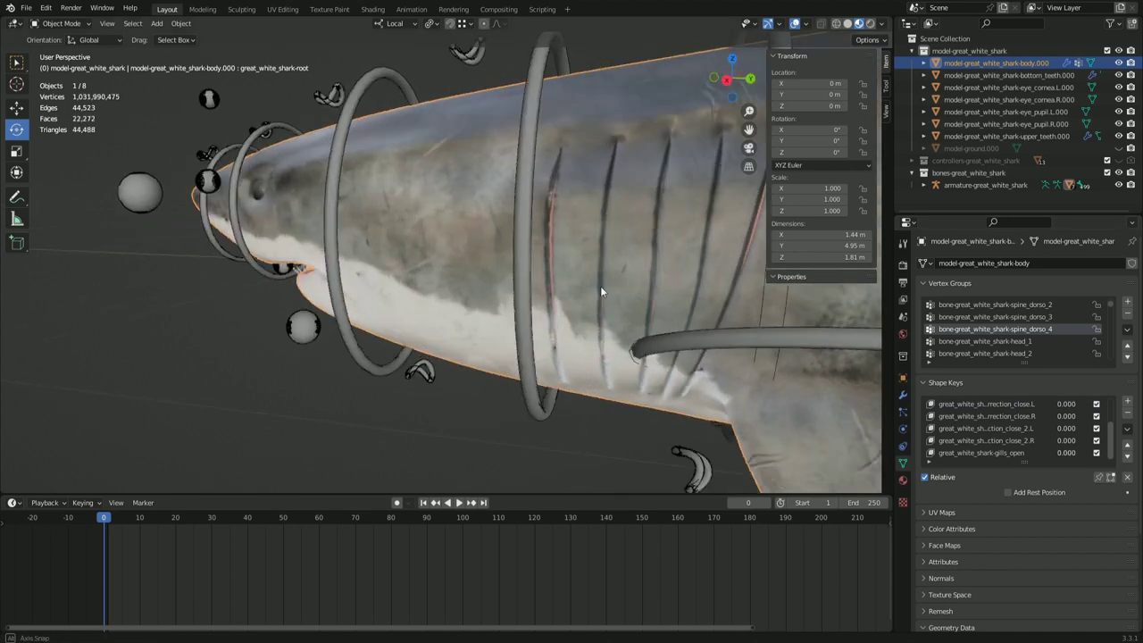
Raise mouth_open to 1.000, then drag it back to 0
{"action": "middle_click_drag", "start_coordinate": [600, 285], "coordinate": [678, 277]}
{"action": "middle_click_drag", "start_coordinate": [494, 275], "coordinate": [554, 294]}
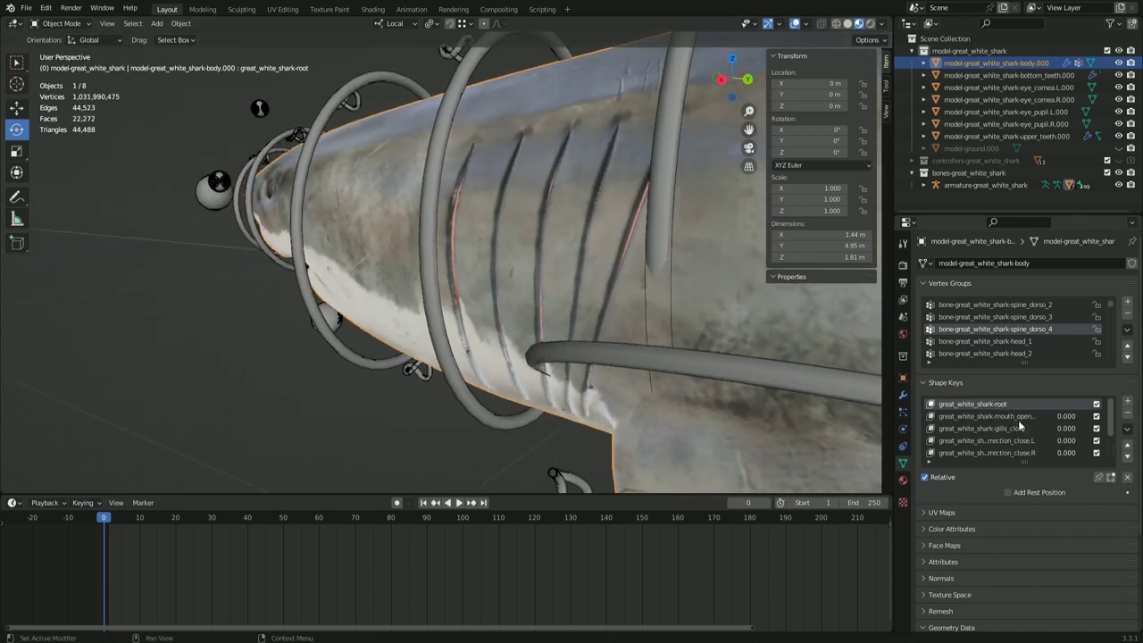
{"action": "left_click_drag", "start_coordinate": [1066, 416], "coordinate": [1098, 416]}
{"action": "middle_click_drag", "start_coordinate": [457, 293], "coordinate": [625, 268]}
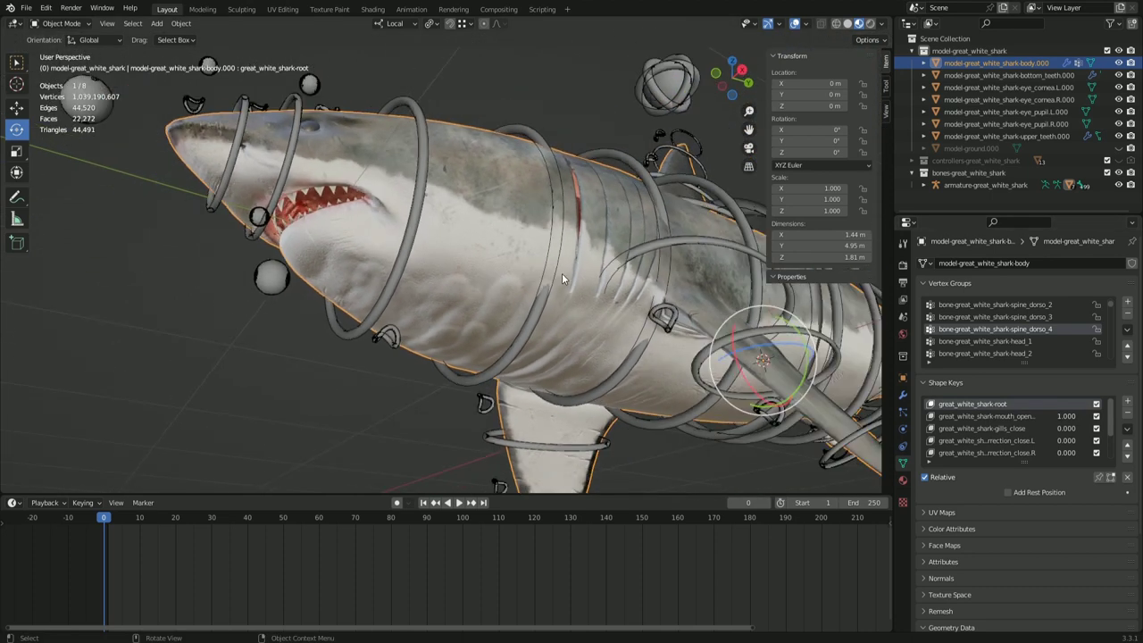
{"action": "left_click_drag", "start_coordinate": [1063, 416], "coordinate": [1027, 416]}
{"action": "mouse_move", "coordinate": [544, 255]}
{"action": "middle_mouse_down"}
{"action": "mouse_move", "coordinate": [573, 334]}
{"action": "mouse_move", "coordinate": [601, 318]}
{"action": "mouse_move", "coordinate": [475, 324]}
{"action": "mouse_move", "coordinate": [104, 52]}
{"action": "middle_mouse_up"}
Put the armature in Pose Mode and try moving spine_back along Z, cancelling it
{"action": "left_click", "coordinate": [97, 39]}
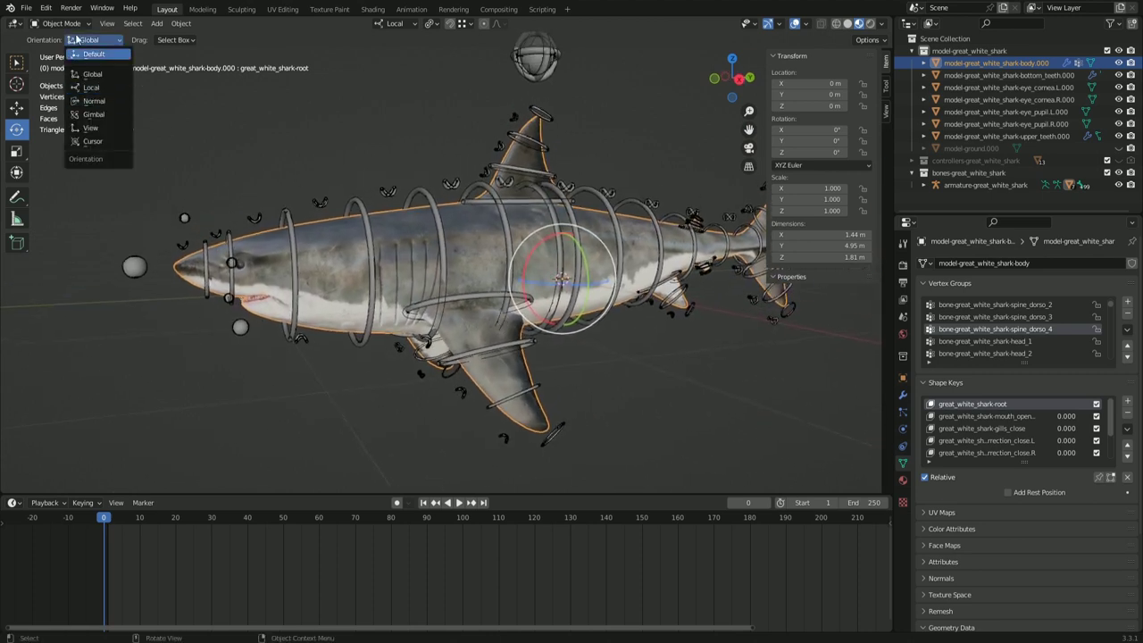
{"action": "left_click", "coordinate": [532, 77]}
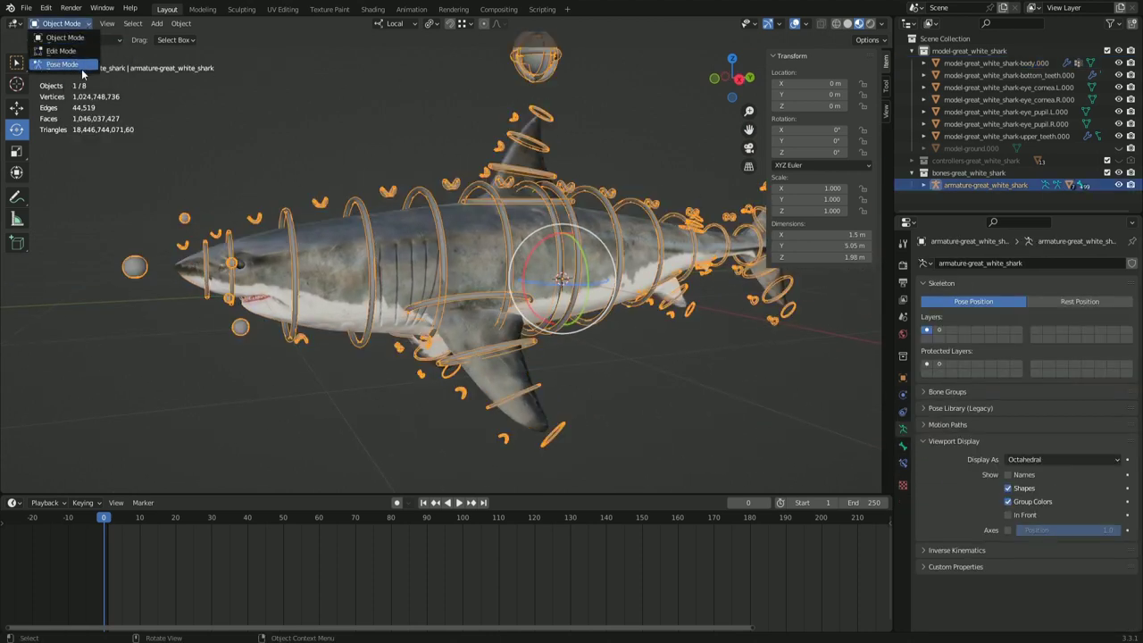
{"action": "left_click", "coordinate": [81, 66]}
{"action": "left_click", "coordinate": [535, 59]}
{"action": "key", "text": "g"}
{"action": "key", "text": "z"}
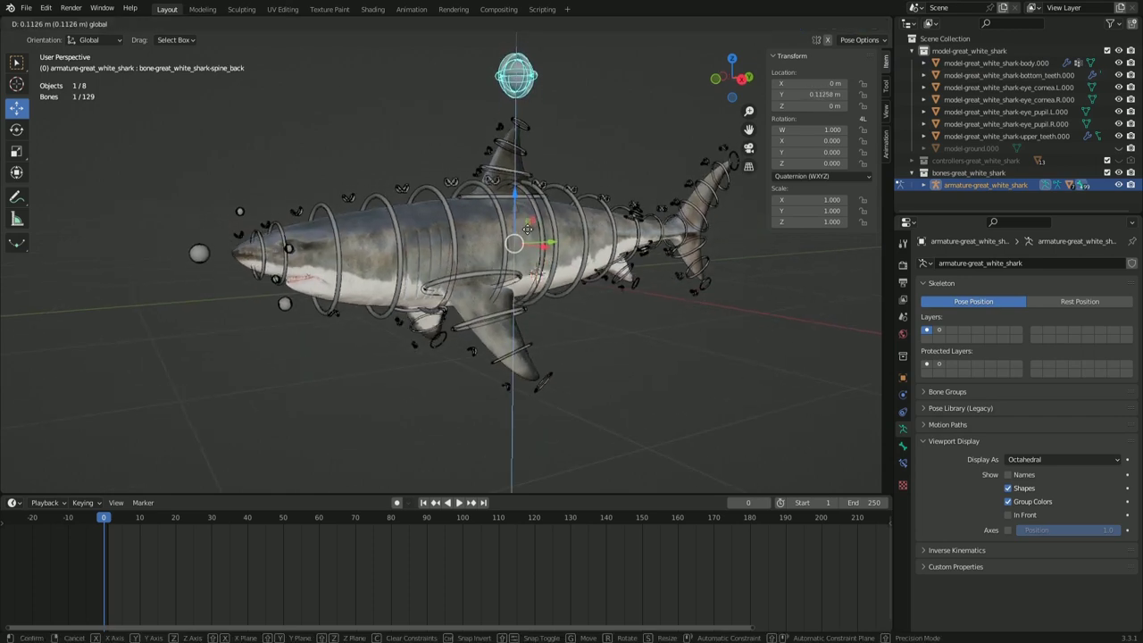
{"action": "right_click", "coordinate": [557, 259]}
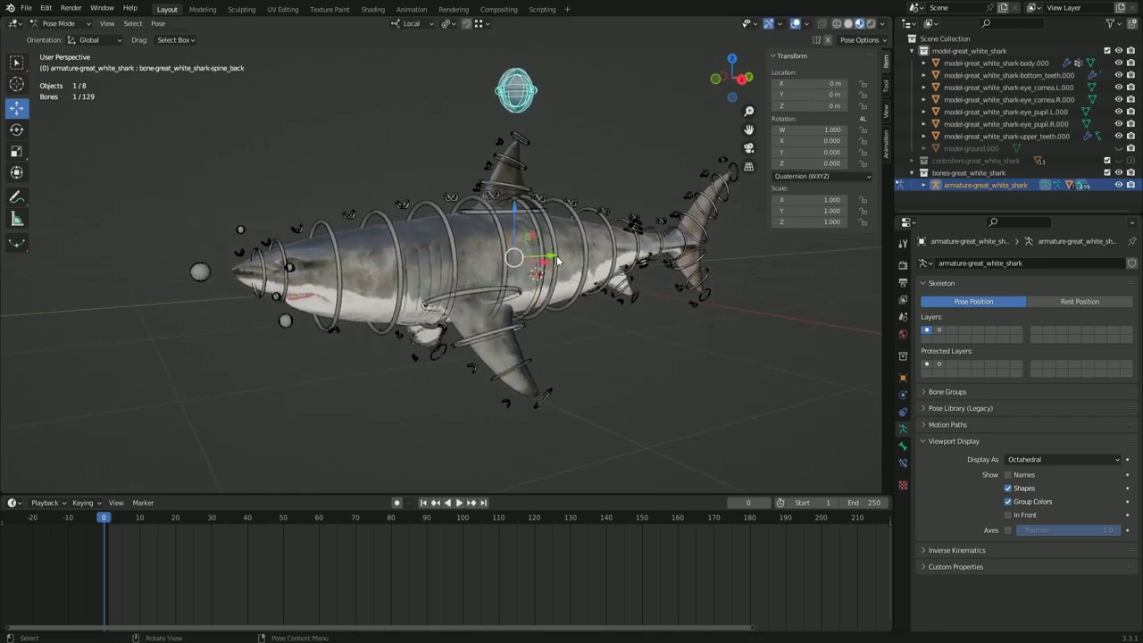